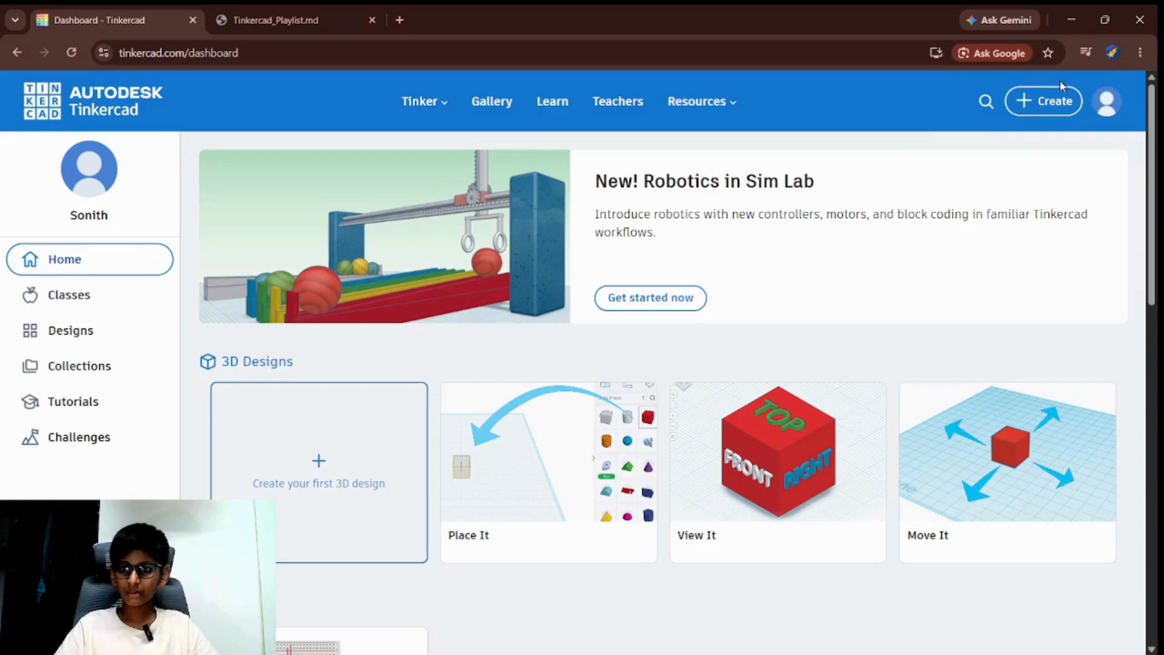
Create a new circuit design and place a 9V battery in the workspace
click(1064, 104)
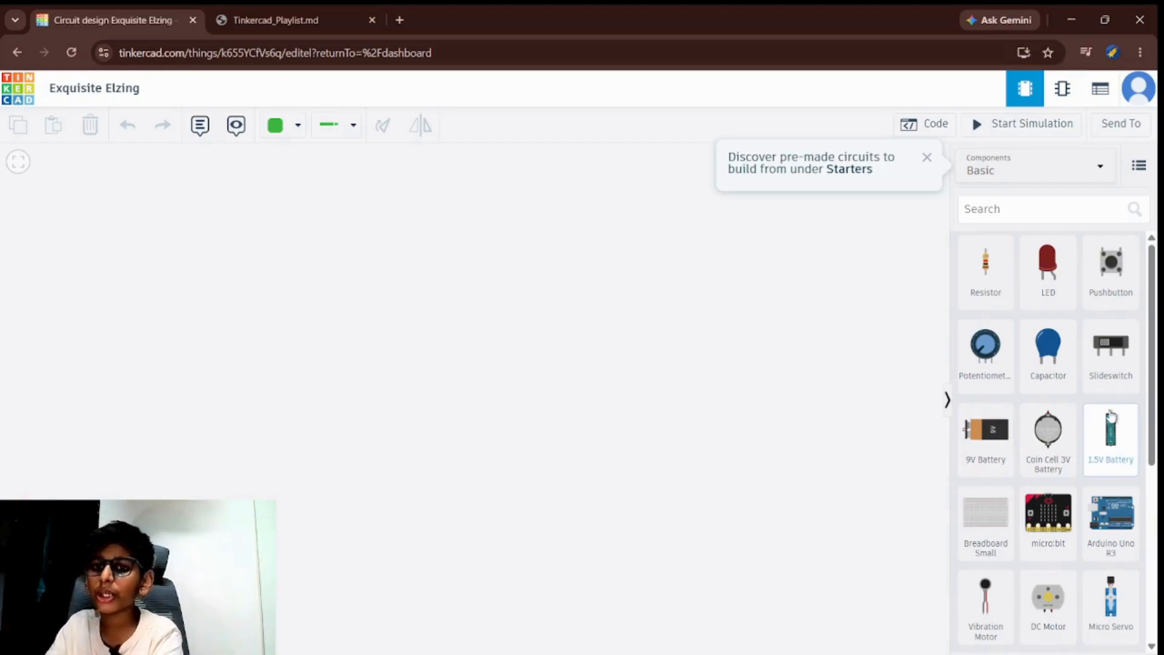
drag(1004, 460, 545, 400)
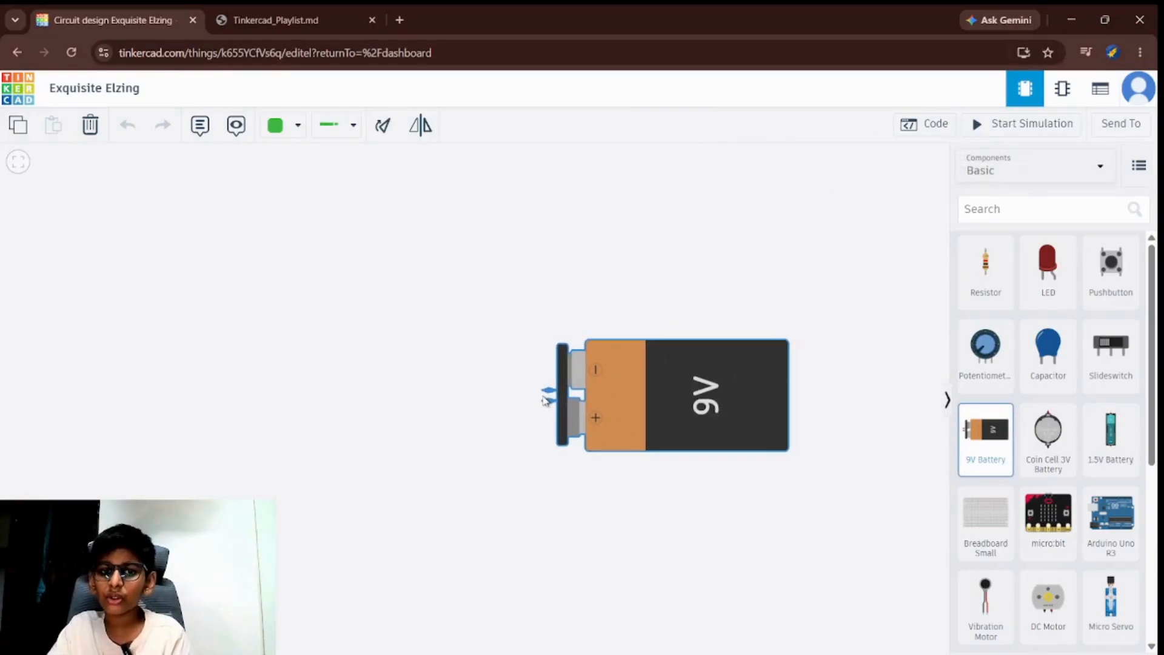
click(702, 288)
Place a red LED above and to the left of the 9V battery
drag(1017, 287, 498, 291)
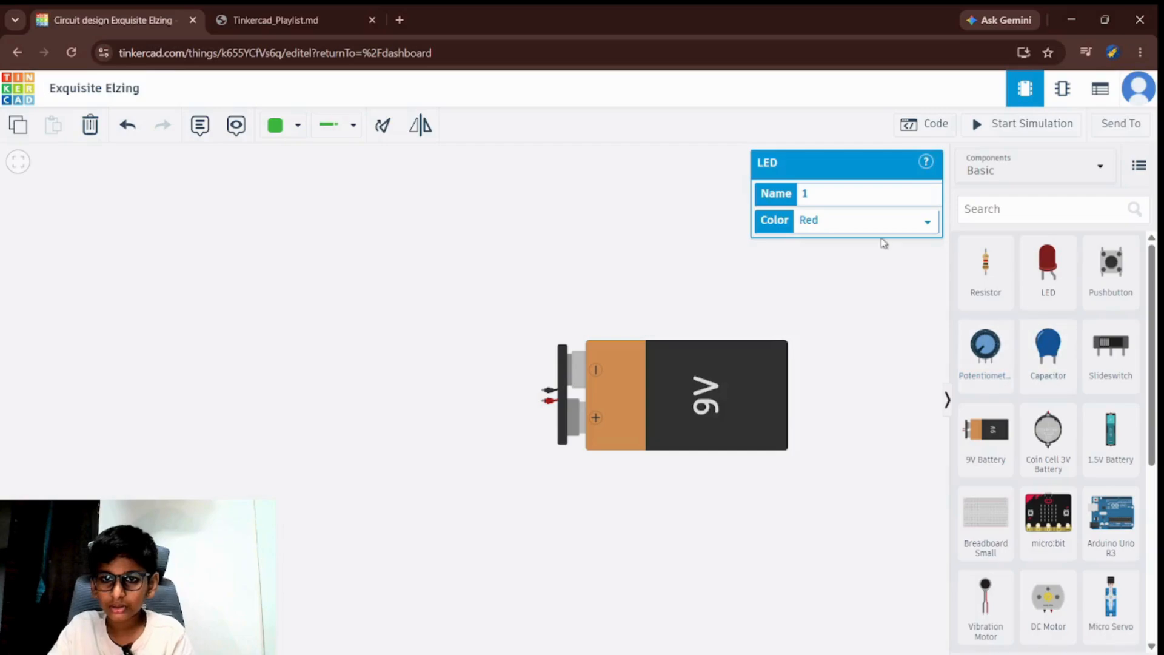
click(941, 403)
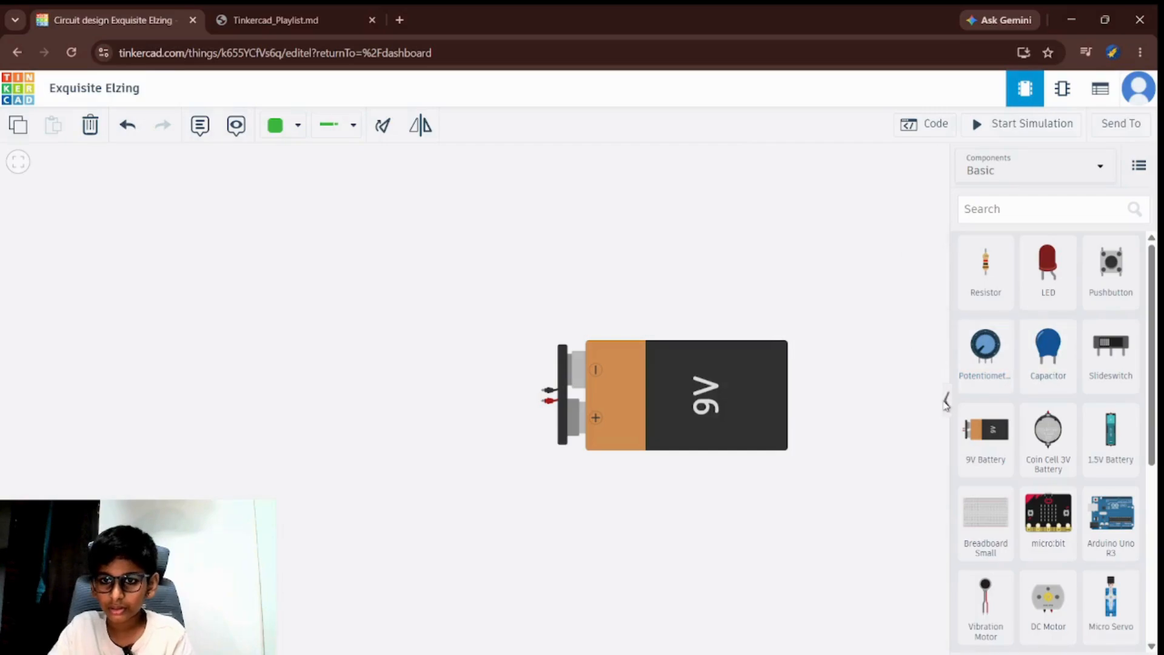
drag(1038, 269, 420, 278)
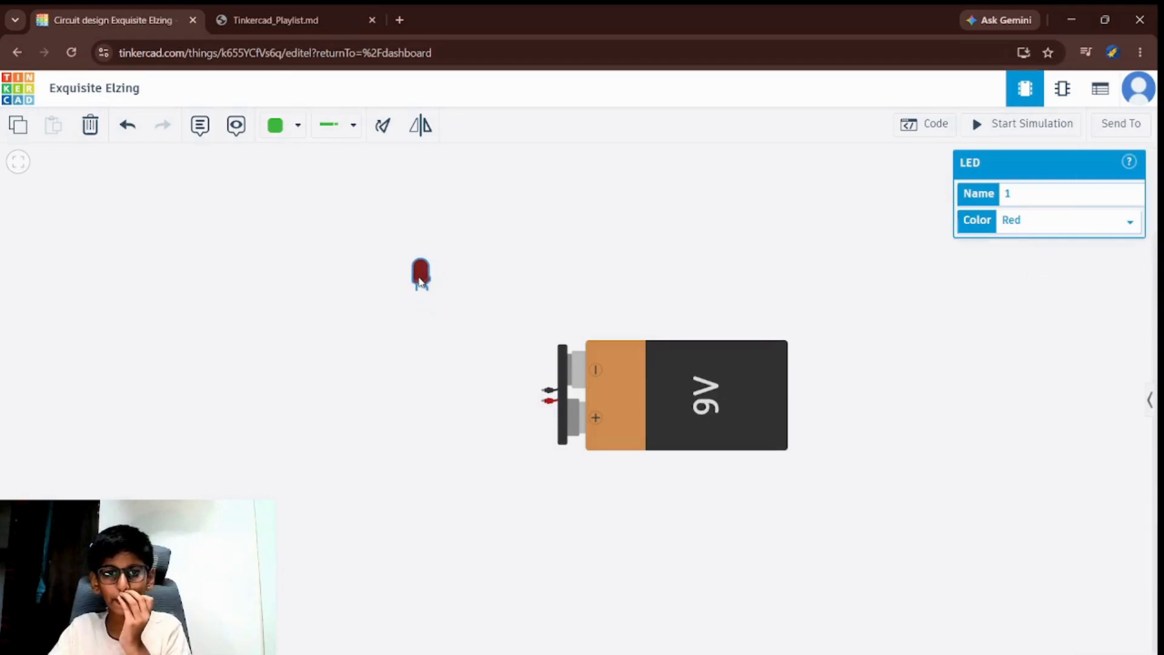
click(636, 240)
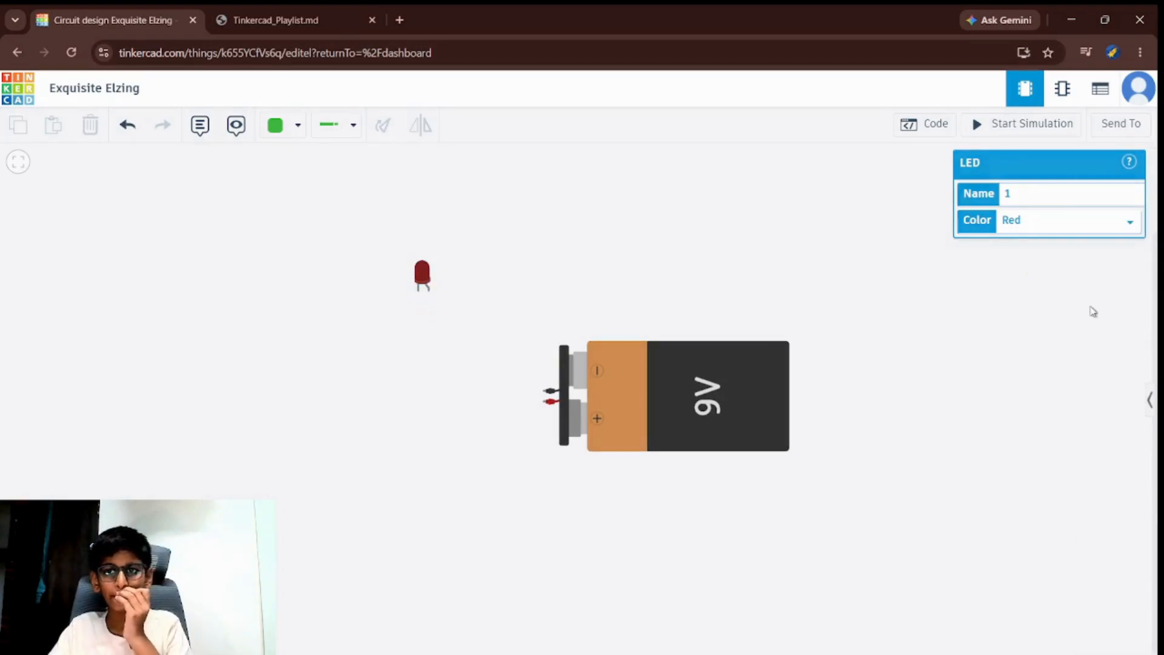
click(1146, 398)
Wire the 9V battery's positive terminal to the LED's anode and its negative terminal to the LED's cathode
click(547, 402)
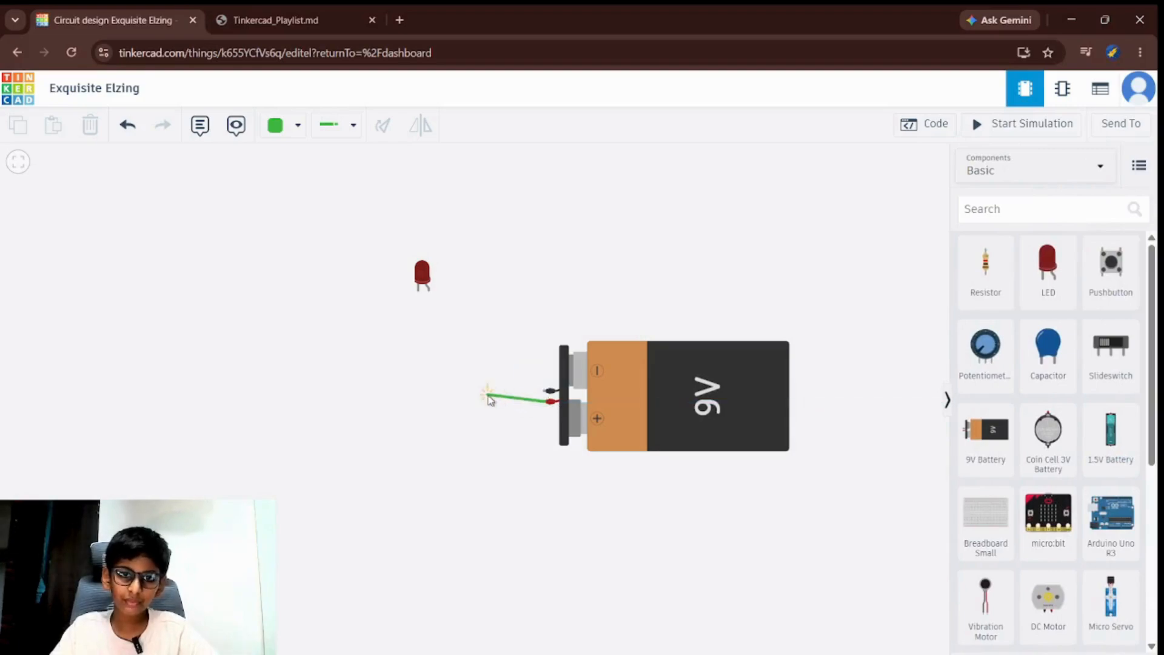
click(434, 400)
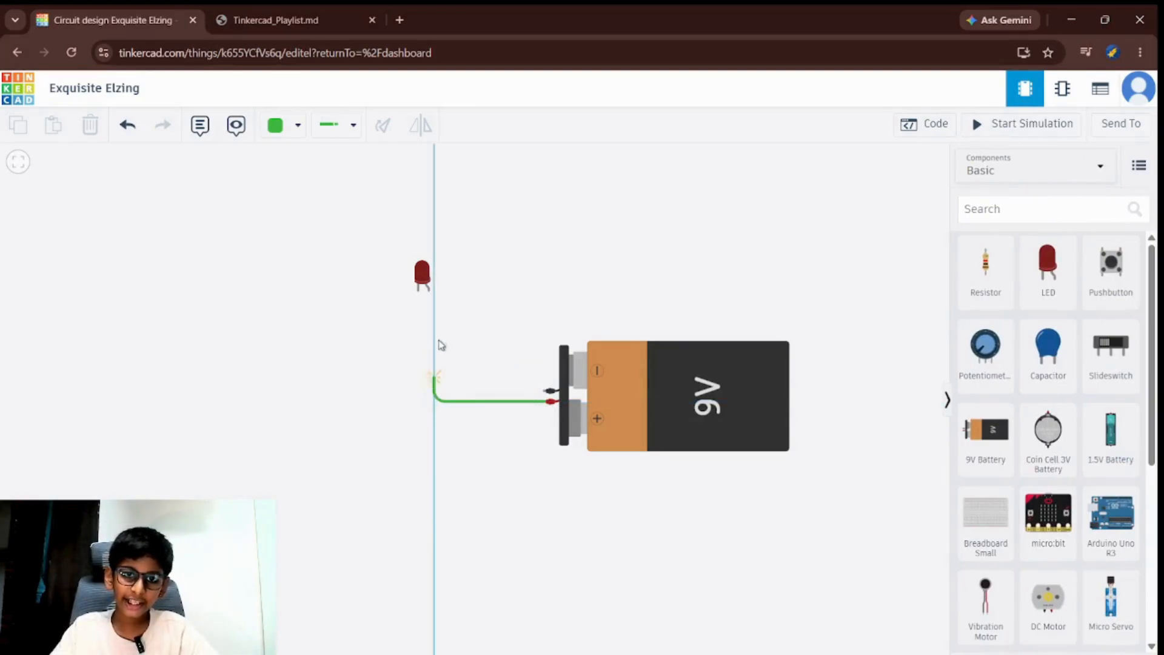
click(429, 291)
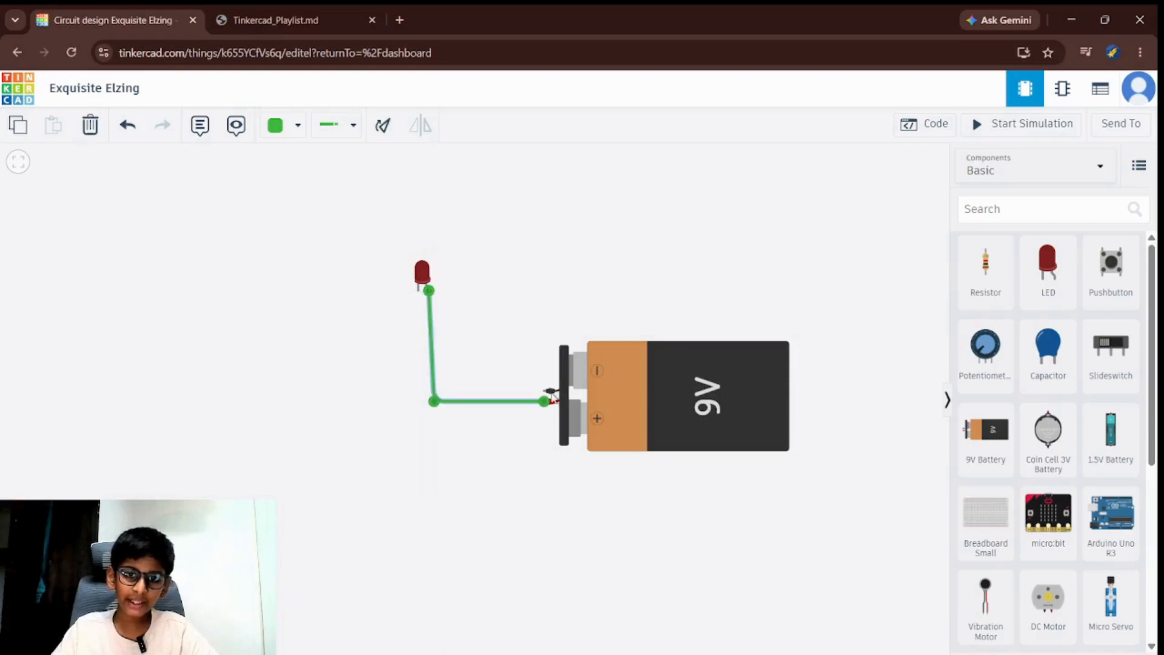
click(549, 390)
click(422, 385)
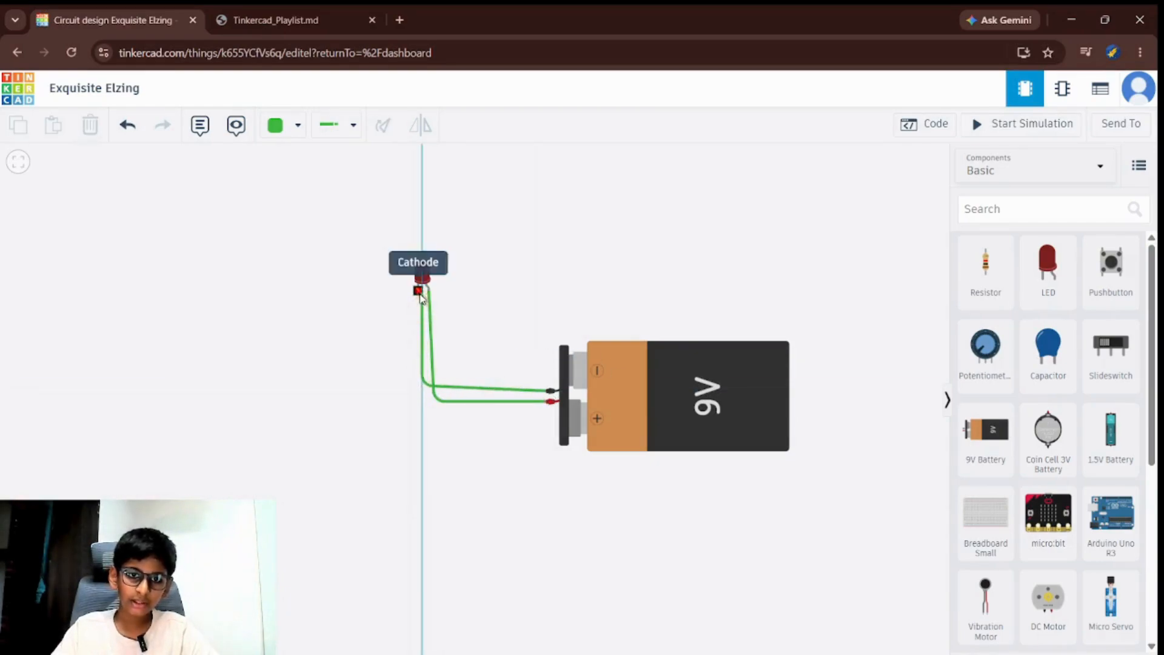
click(419, 287)
click(632, 260)
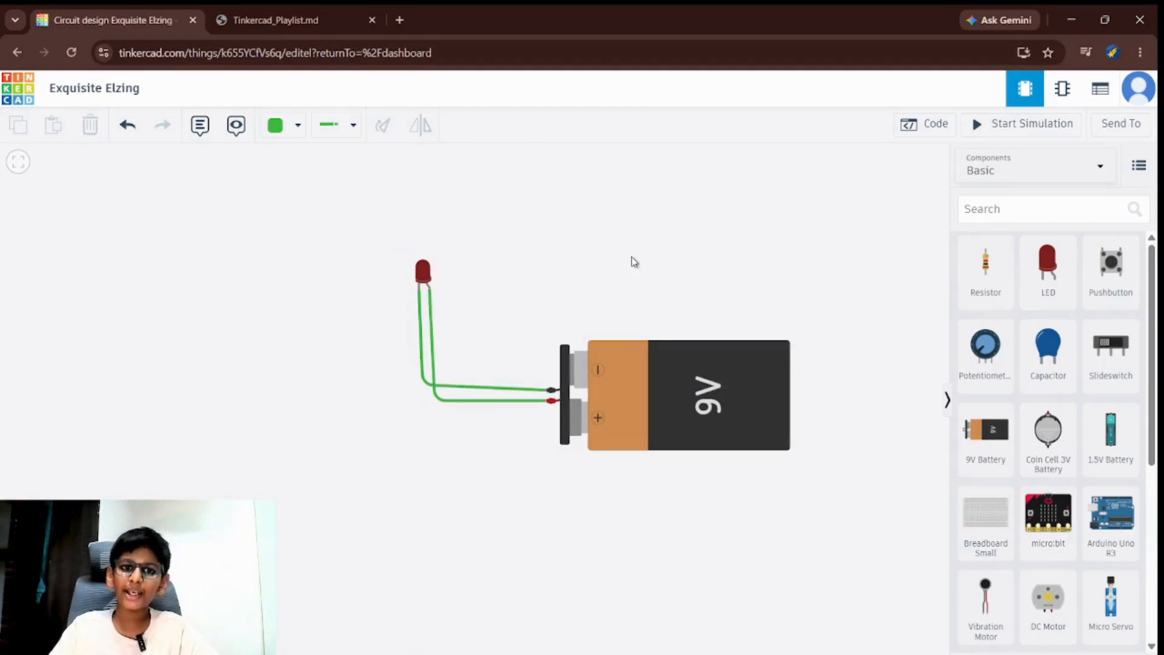
Simulate the circuit without a resistor, examine how the LED reacts, and stop the simulation
click(1012, 126)
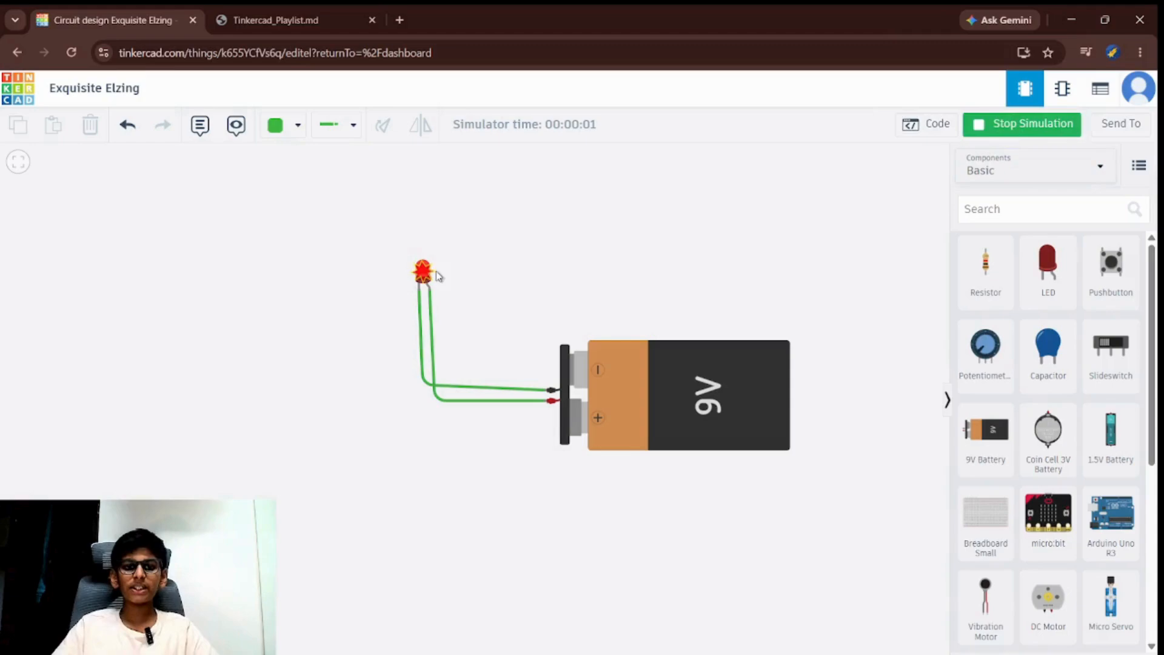
mouse_move(426, 267)
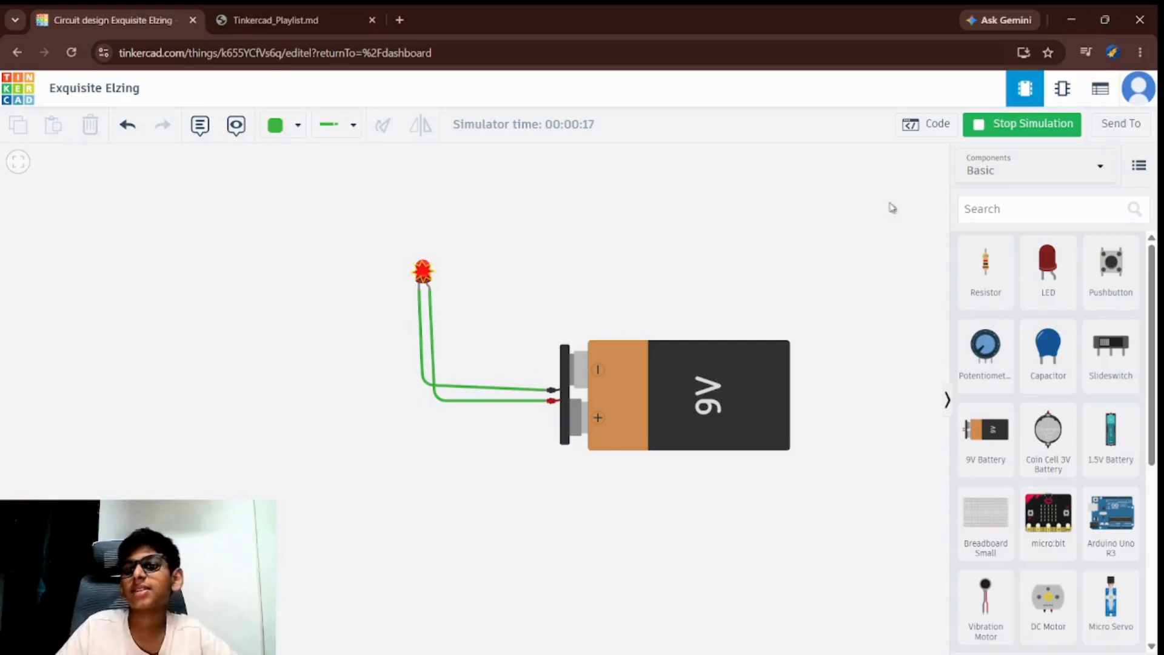
click(984, 130)
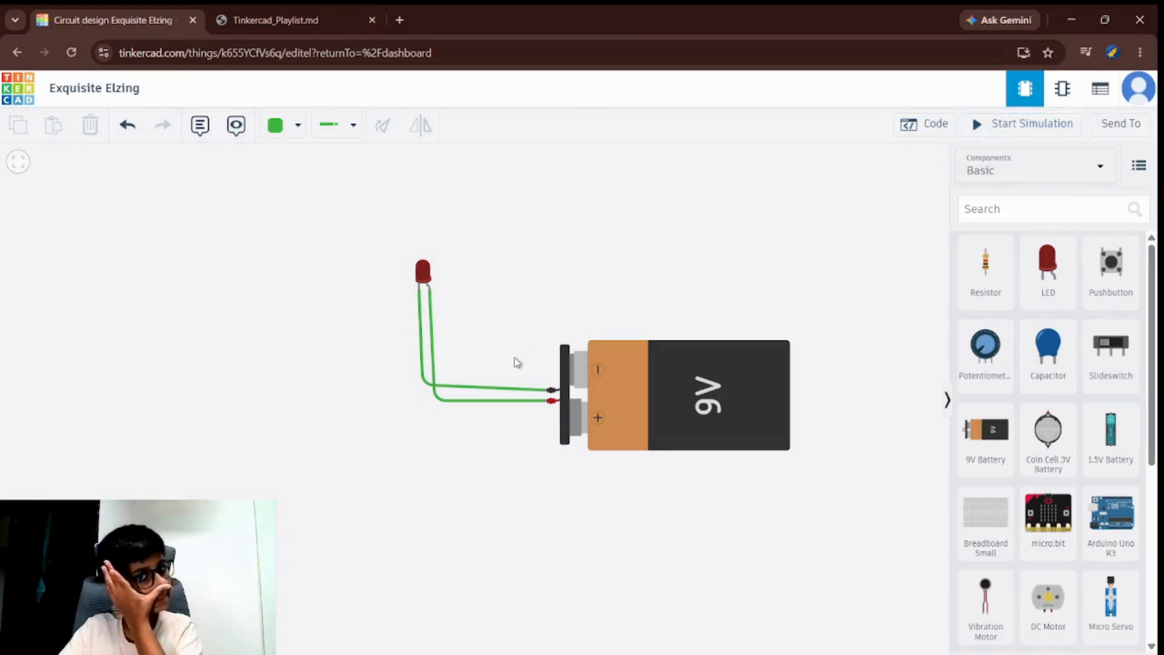
Delete the negative wire and attach a 1 kΩ resistor to the LED's cathode
click(422, 340)
key(Delete)
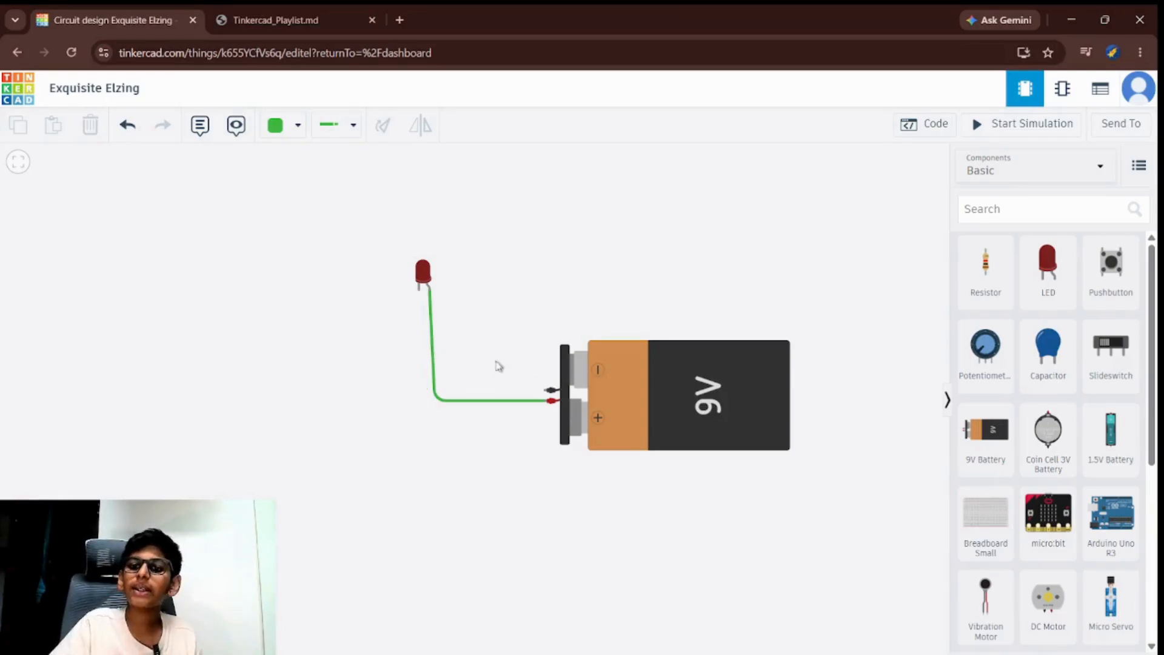
drag(990, 276, 419, 323)
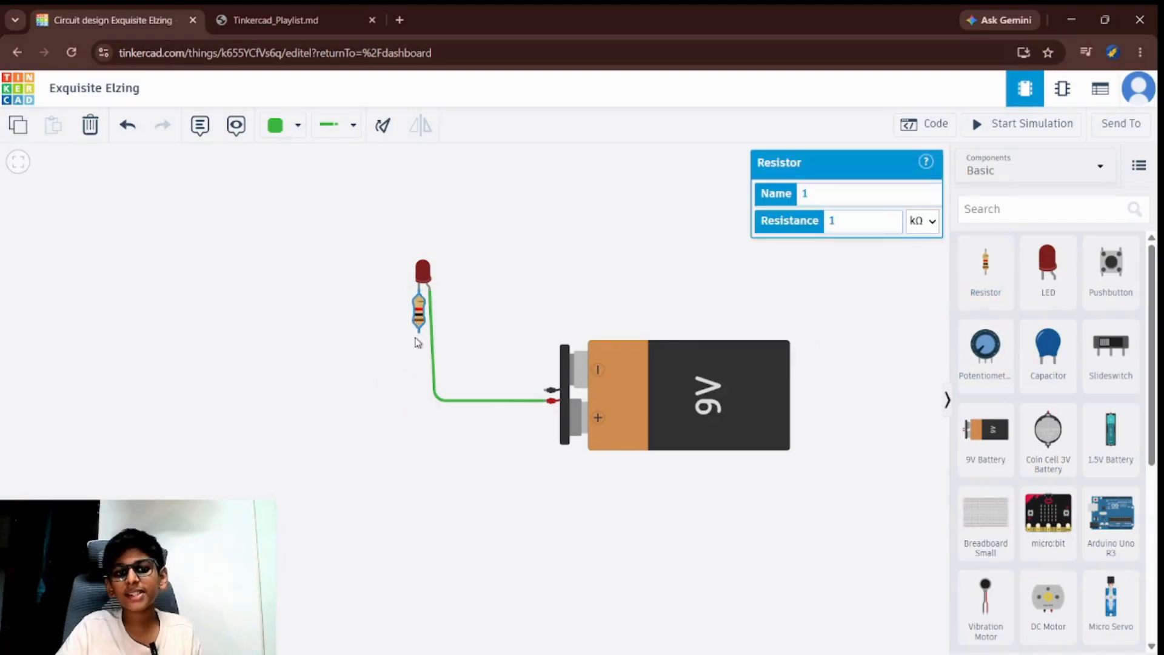
Wire the resistor's free end to the 9V battery's negative terminal with one bend
click(418, 333)
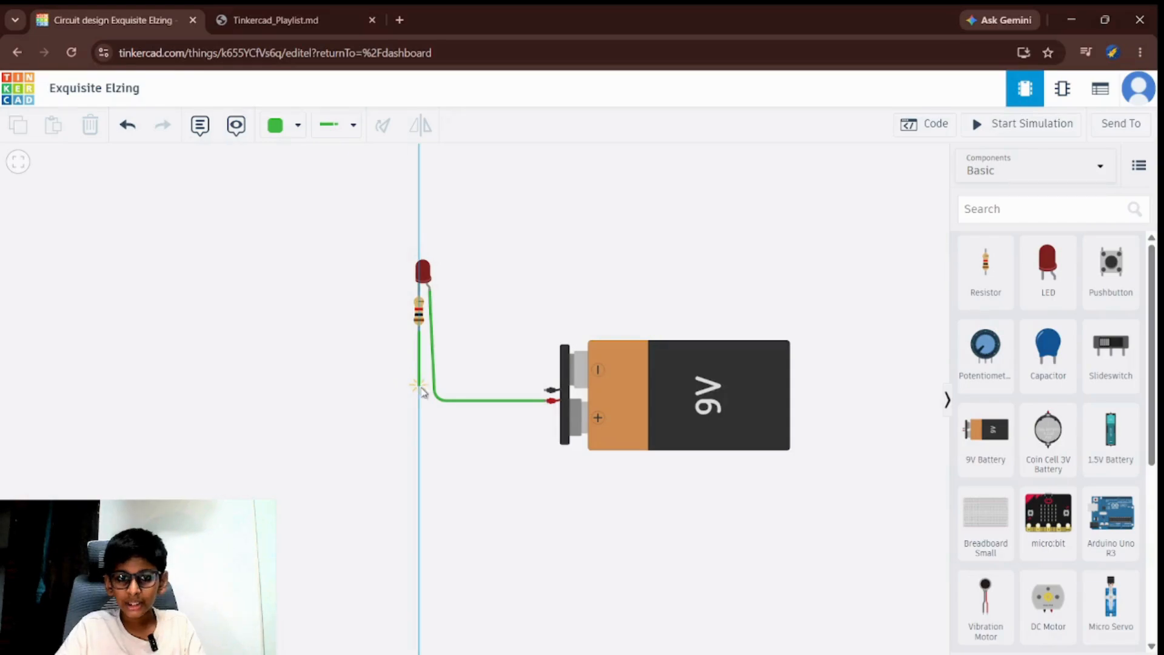
click(418, 387)
click(548, 390)
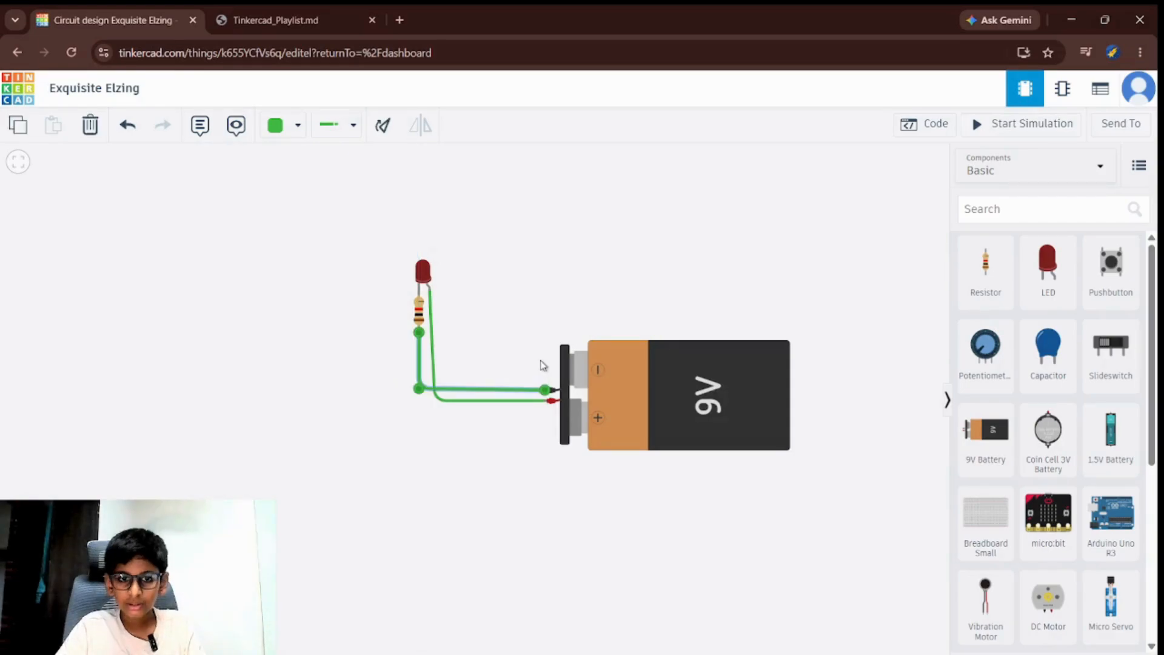
click(543, 365)
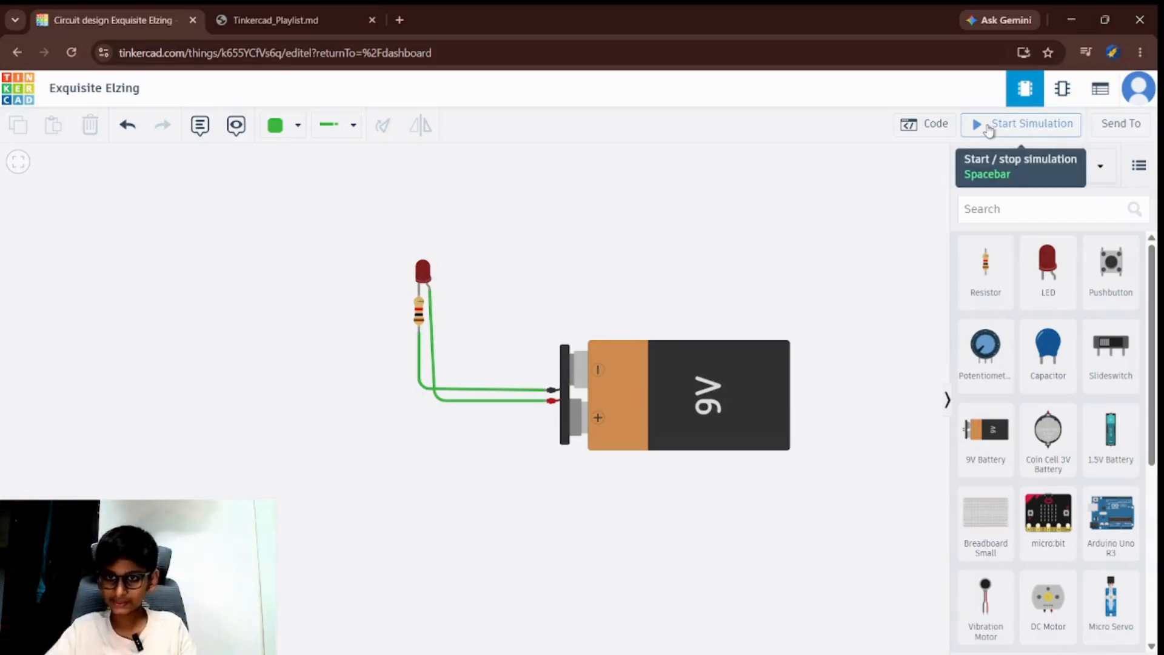
Simulate the 9V circuit with the resistor twice, examine the LED's brightness, and stop the simulation
click(988, 130)
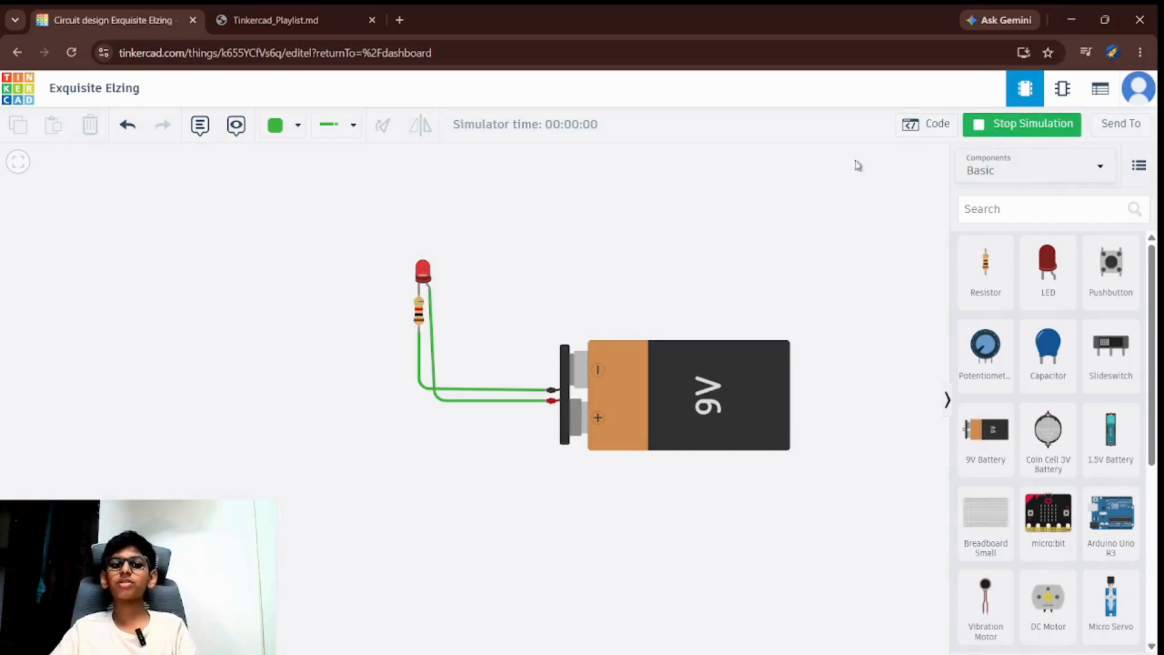
click(424, 272)
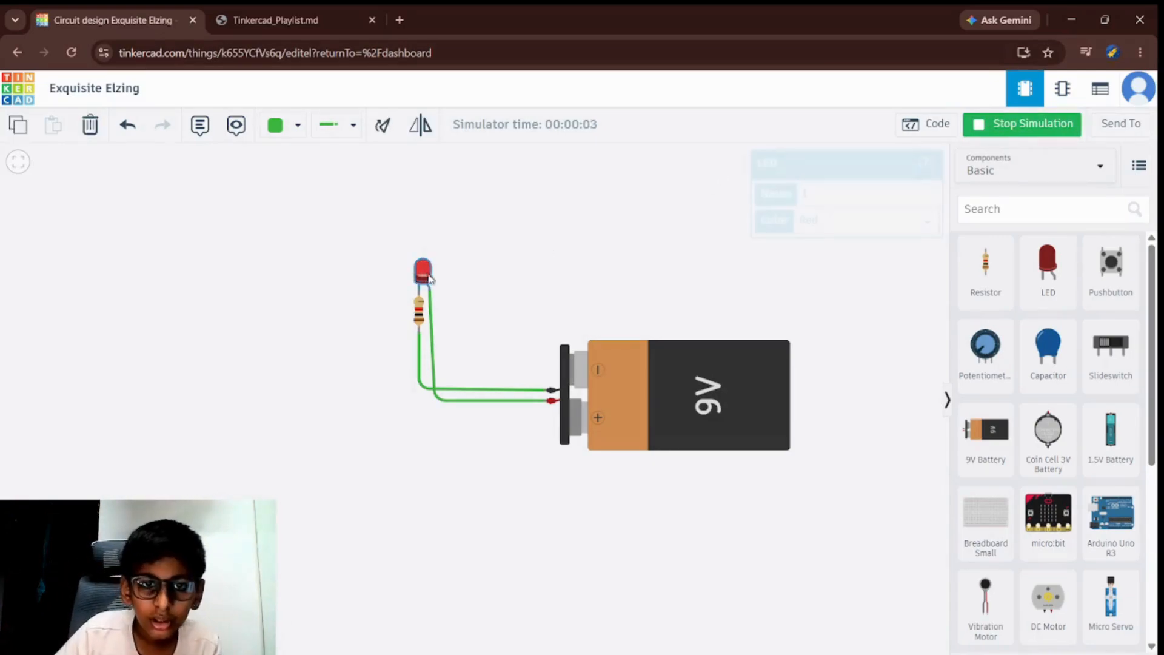
click(449, 303)
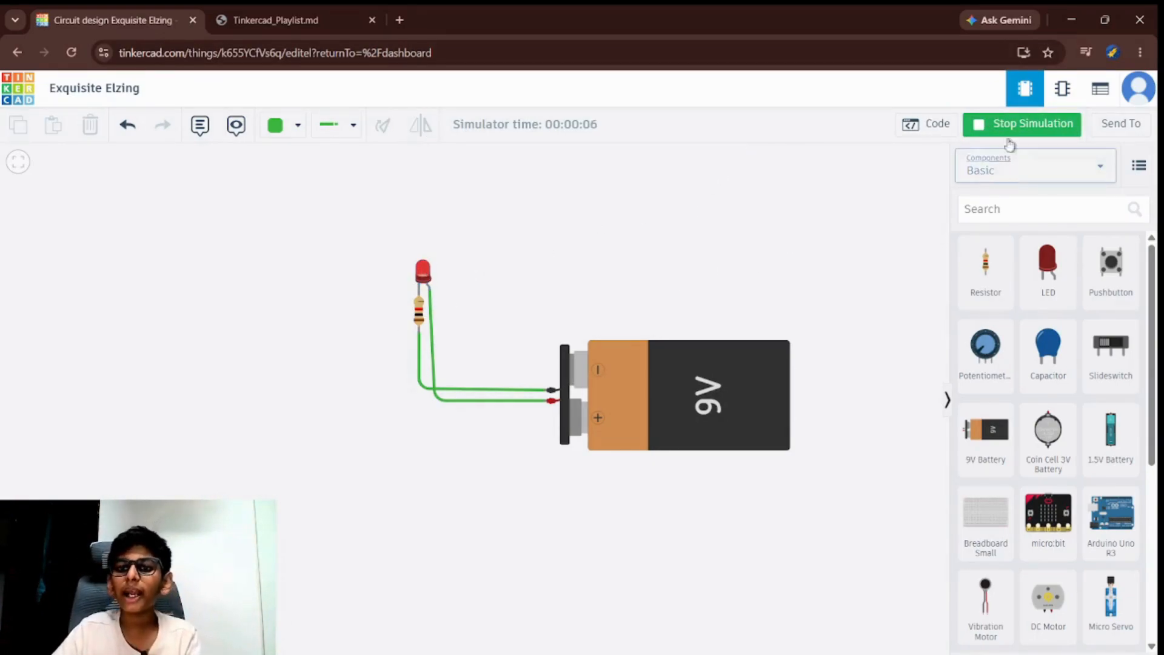
click(1052, 124)
click(1054, 124)
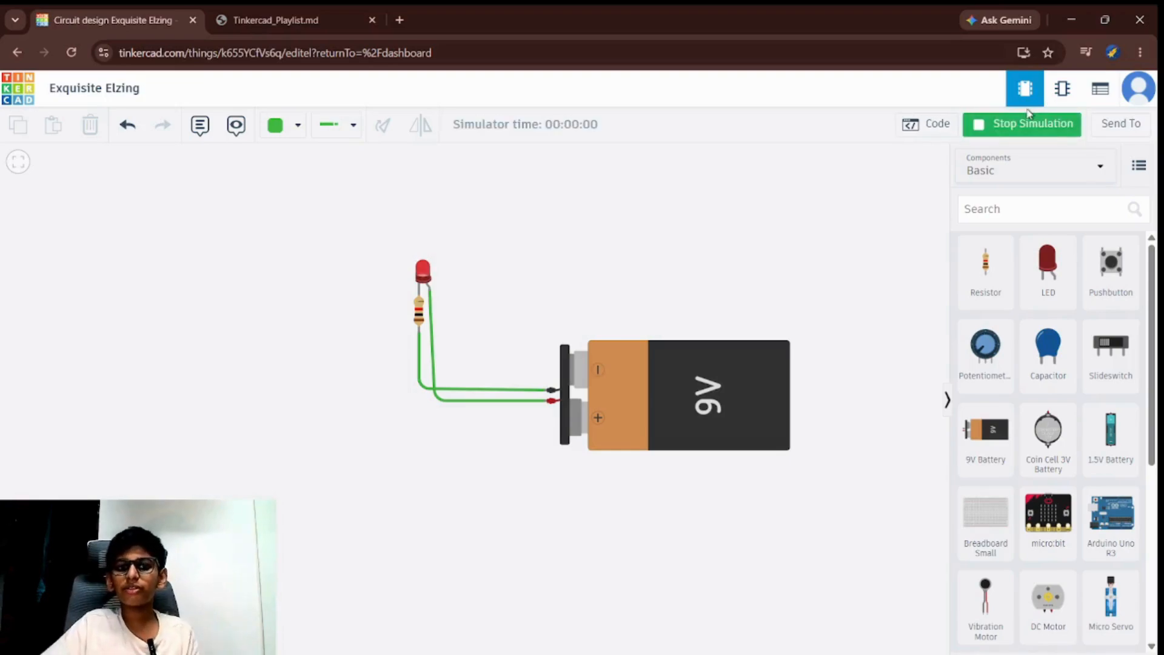
click(1060, 125)
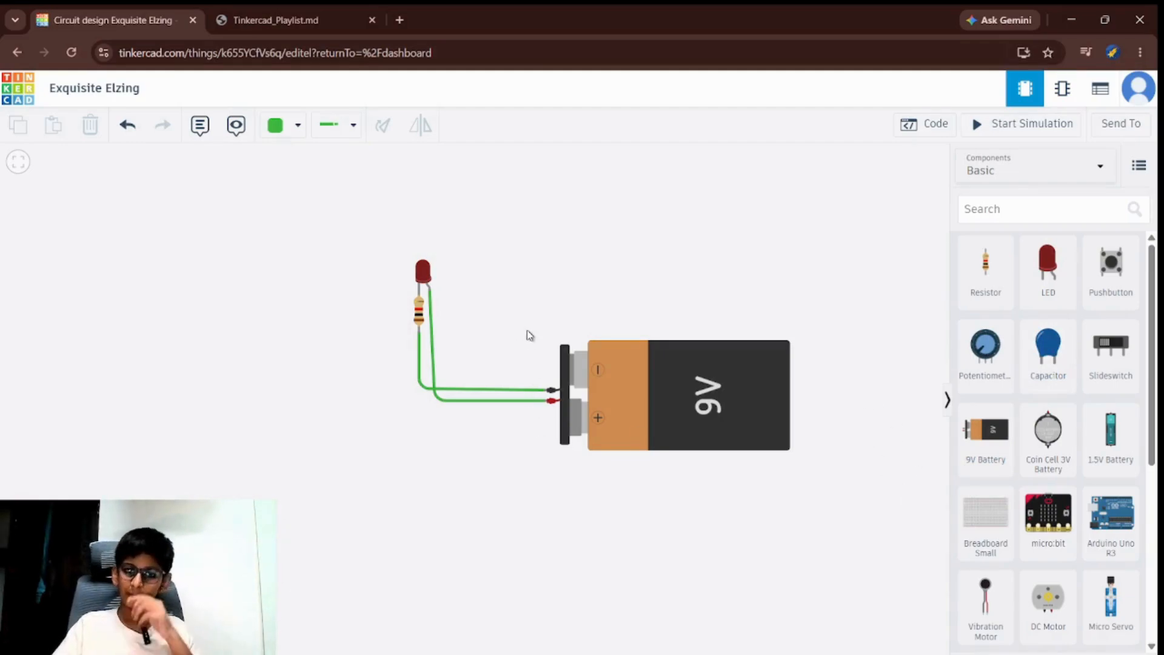
Replace the 9V battery with a Coin Cell 3V Battery to the right of the LED
click(649, 418)
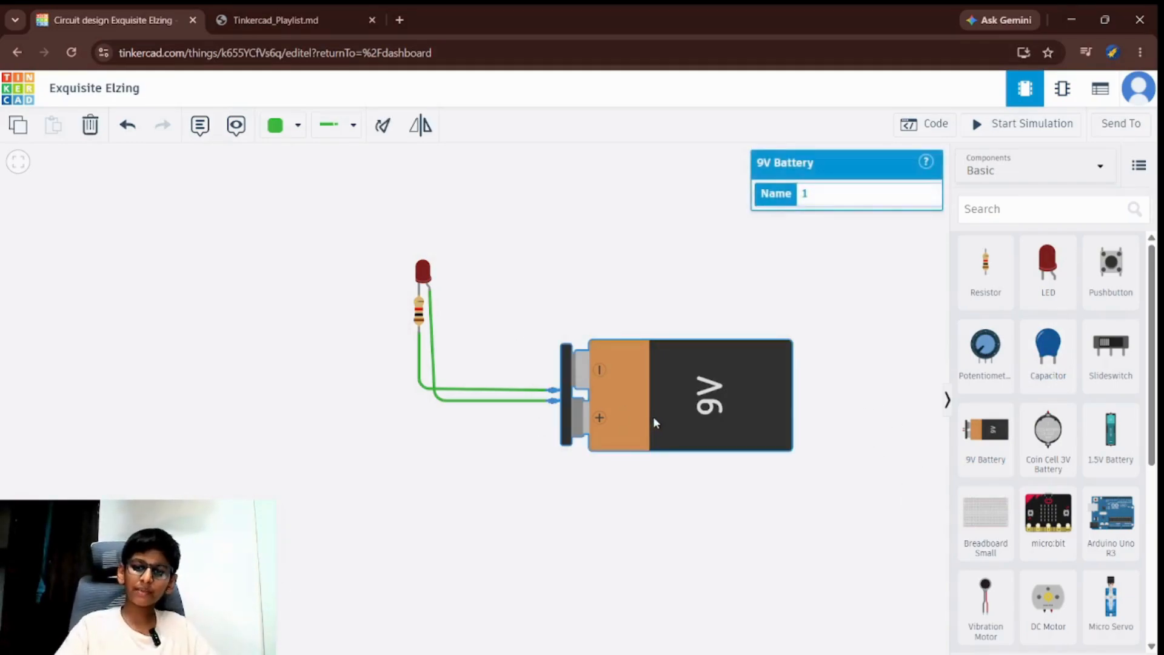
key(Delete)
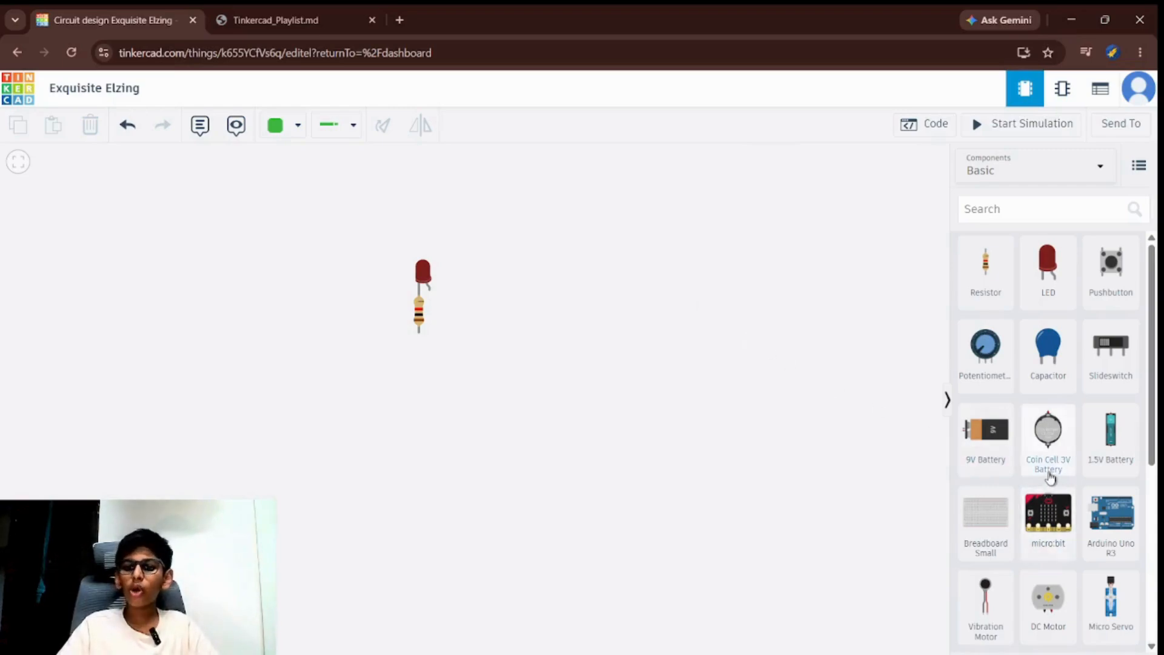
drag(1051, 478, 616, 366)
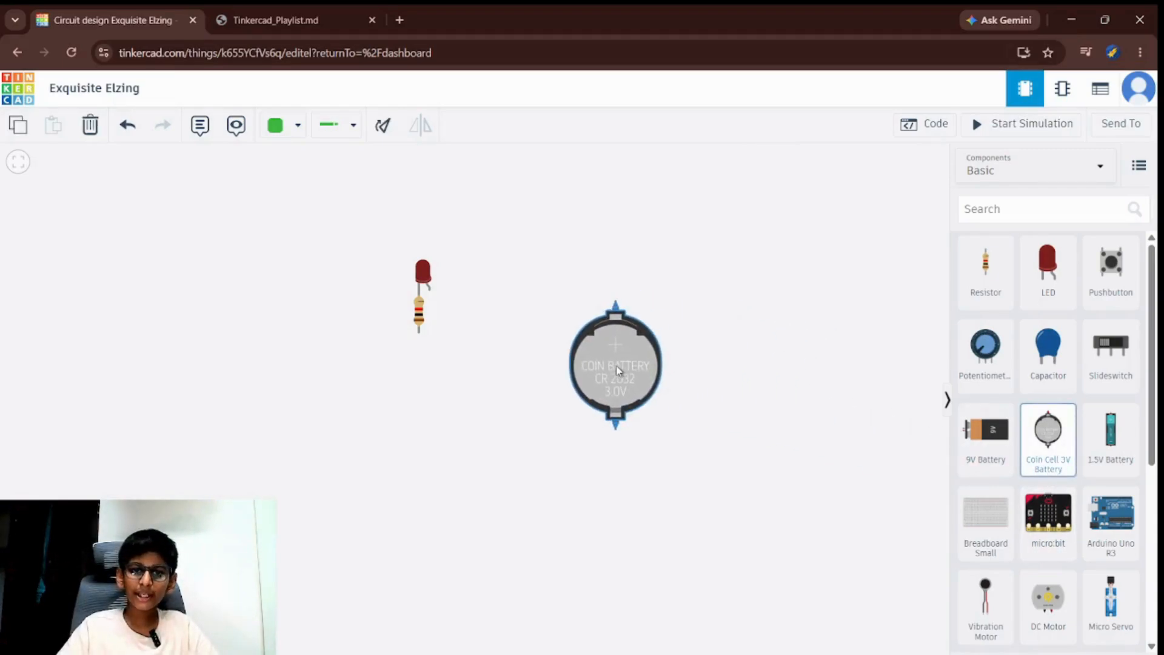
Wire the coin cell's positive terminal to the LED's anode and its negative terminal to the resistor's free end
click(614, 307)
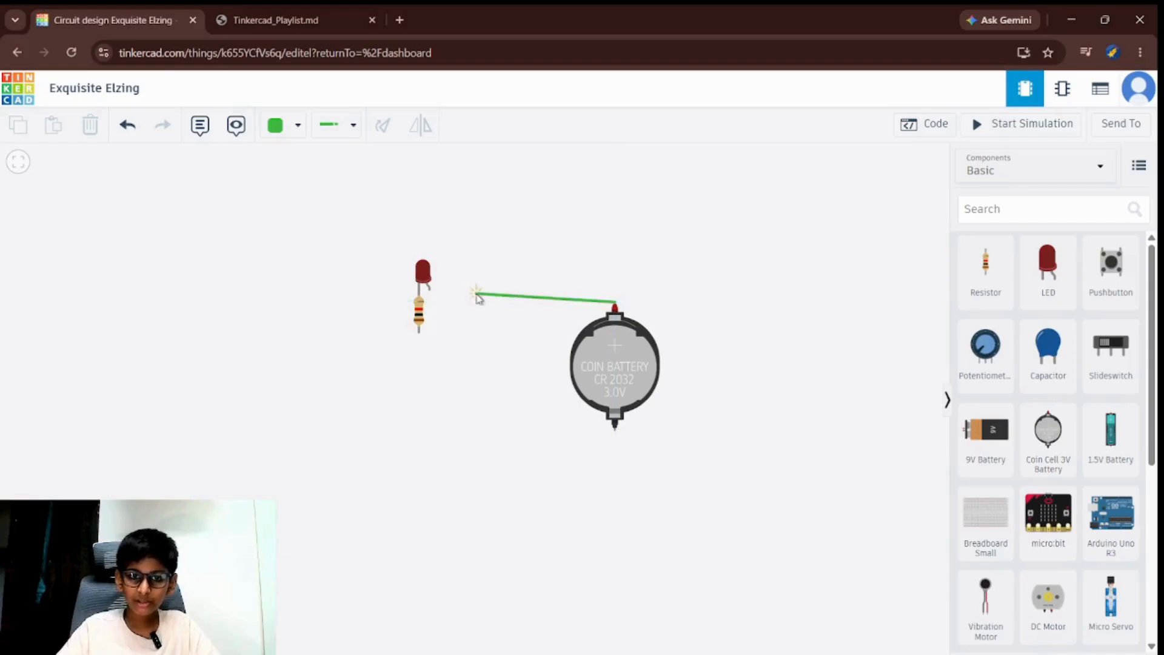
click(429, 290)
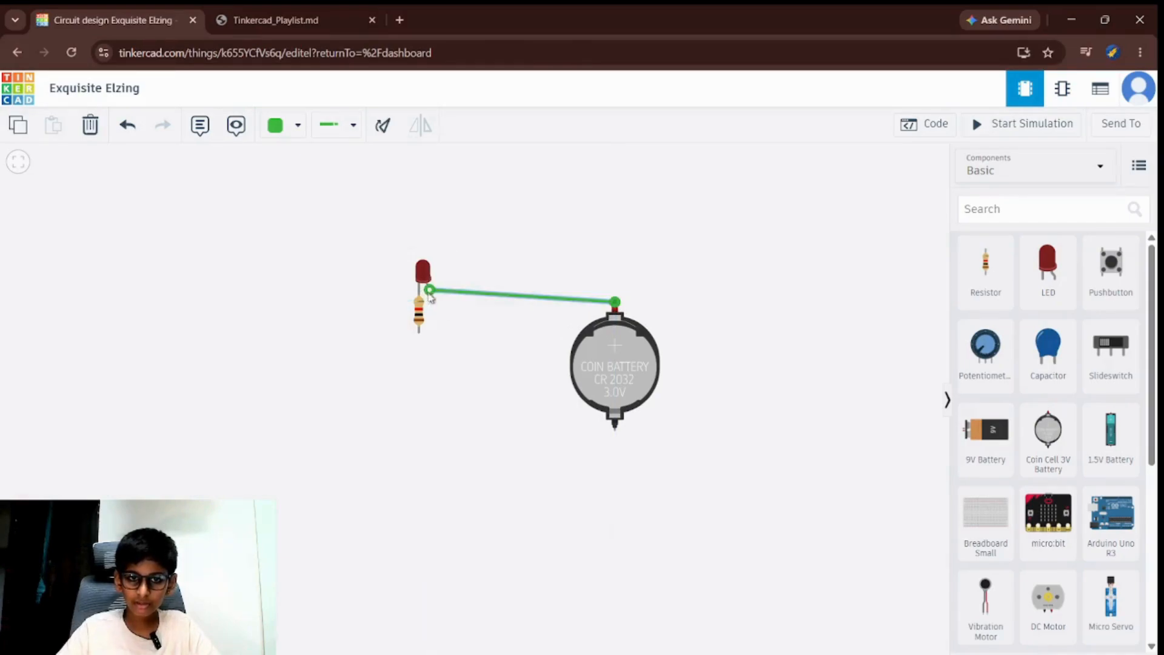
click(614, 425)
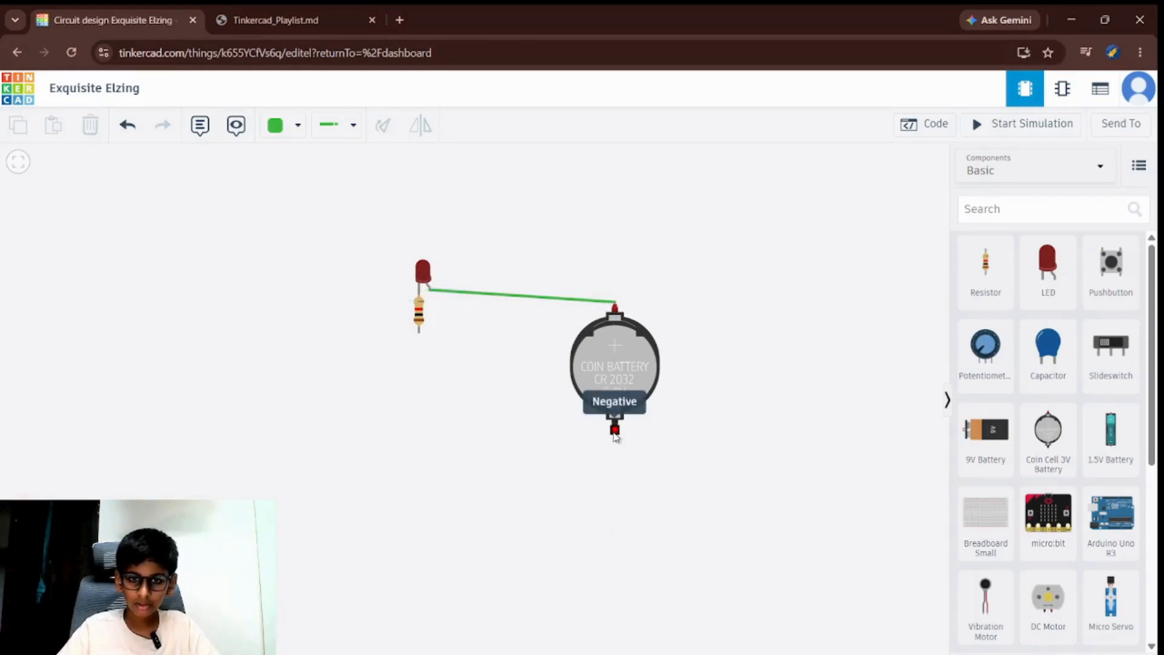
click(418, 332)
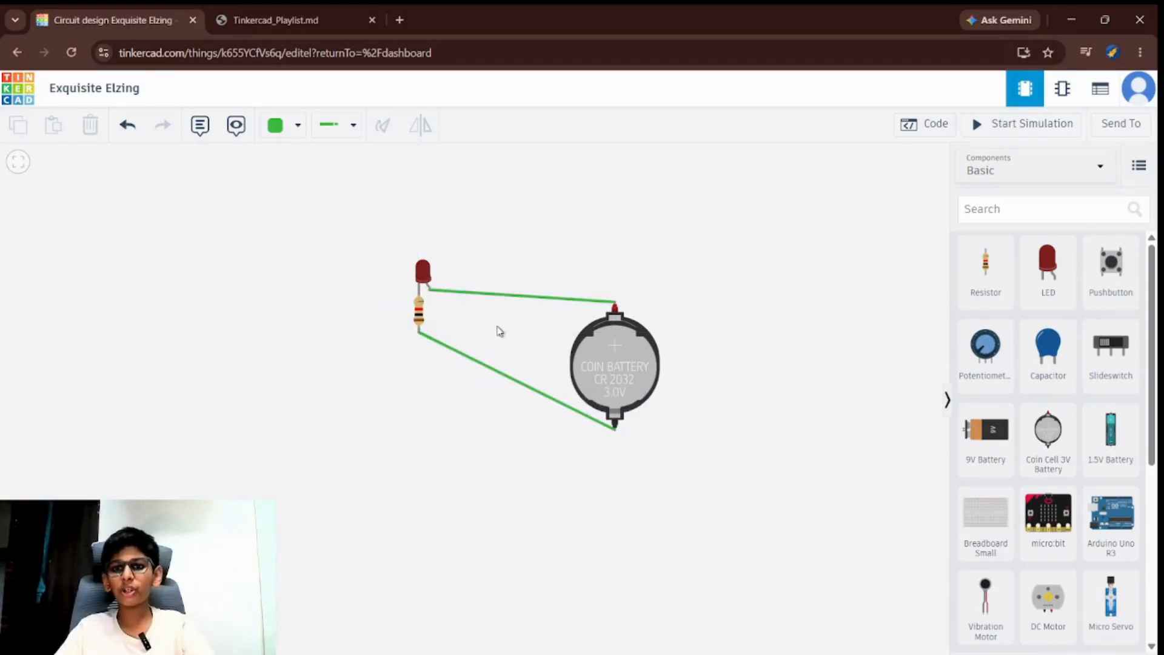
Simulate the coin cell circuit with the resistor and examine the LED's brightness
key(s)
click(430, 268)
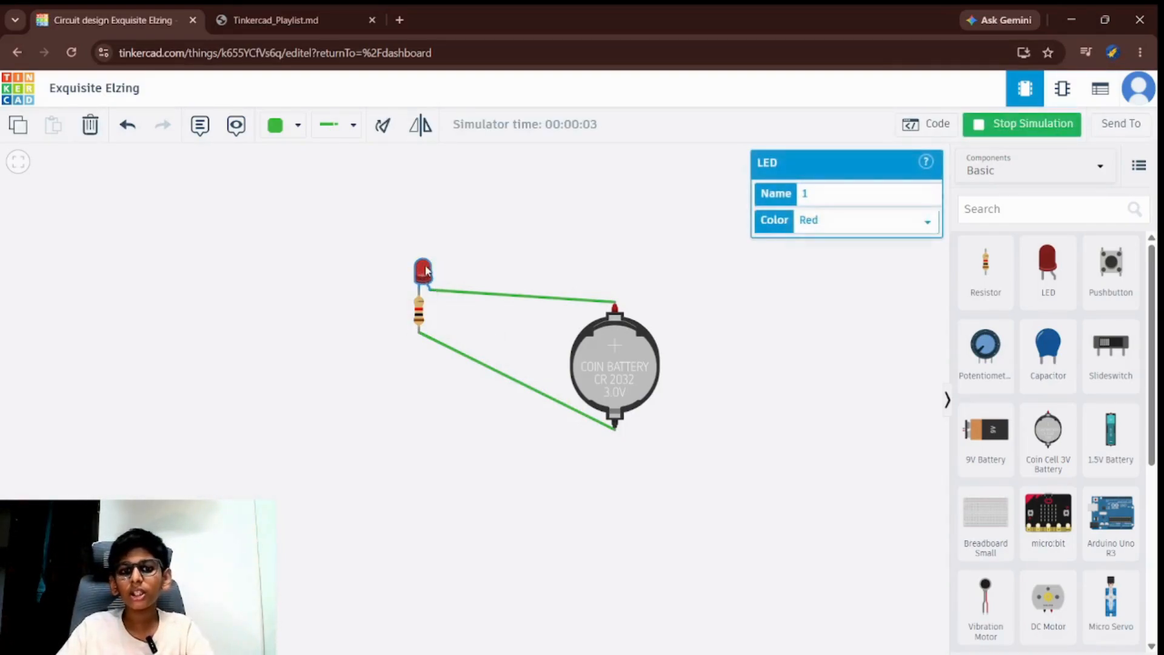
click(457, 243)
Stop the simulation and delete the resistor together with its wire to the coin cell
click(426, 317)
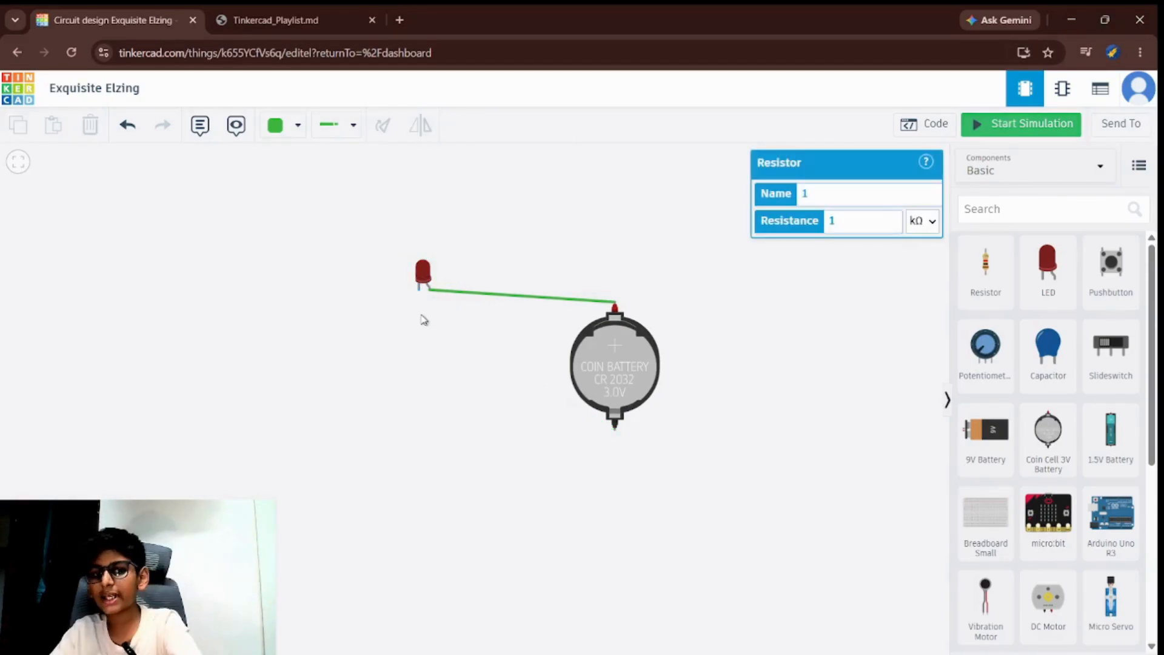
click(424, 319)
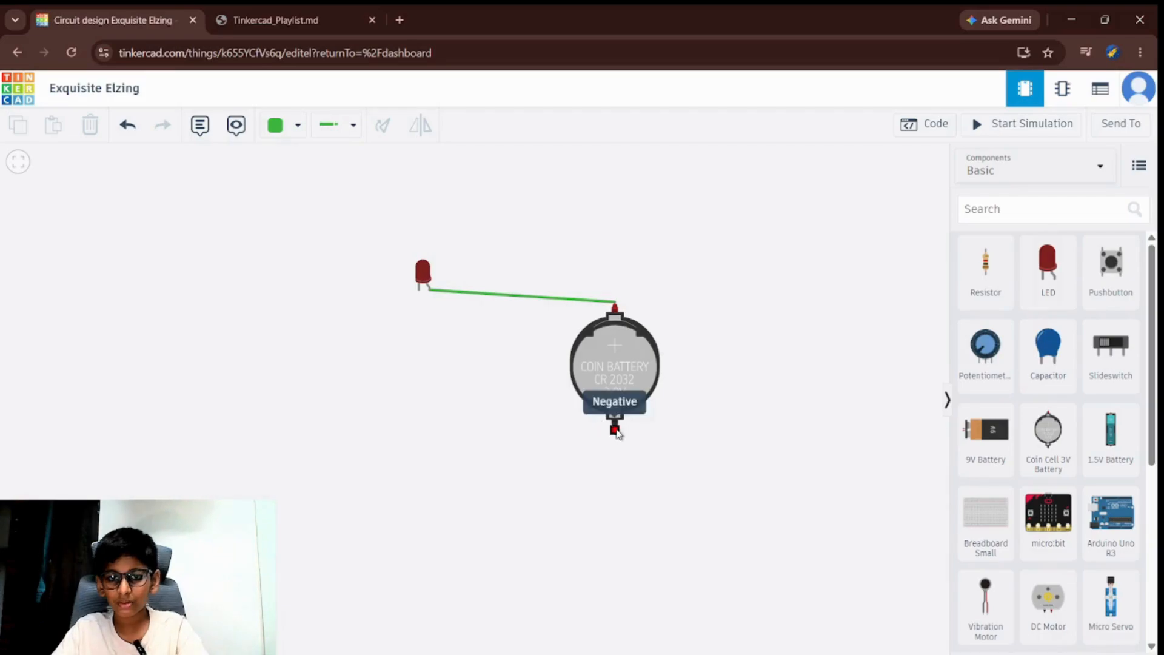
Wire the coin cell's negative terminal directly to the LED's cathode and simulate the circuit without a resistor
click(615, 430)
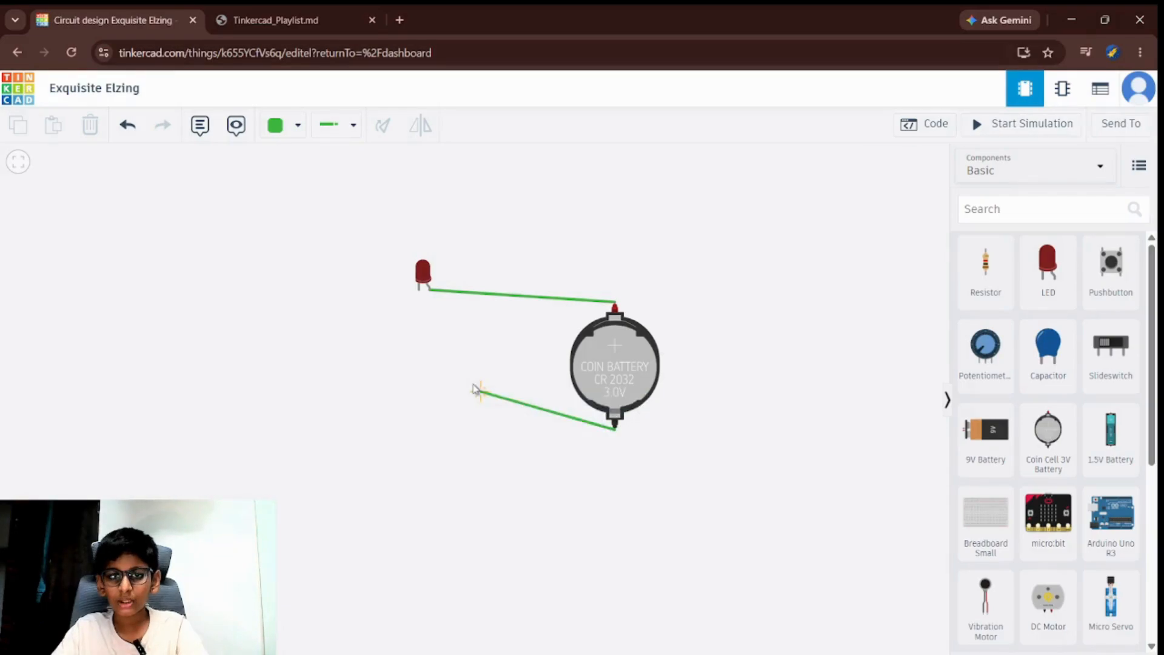
click(418, 287)
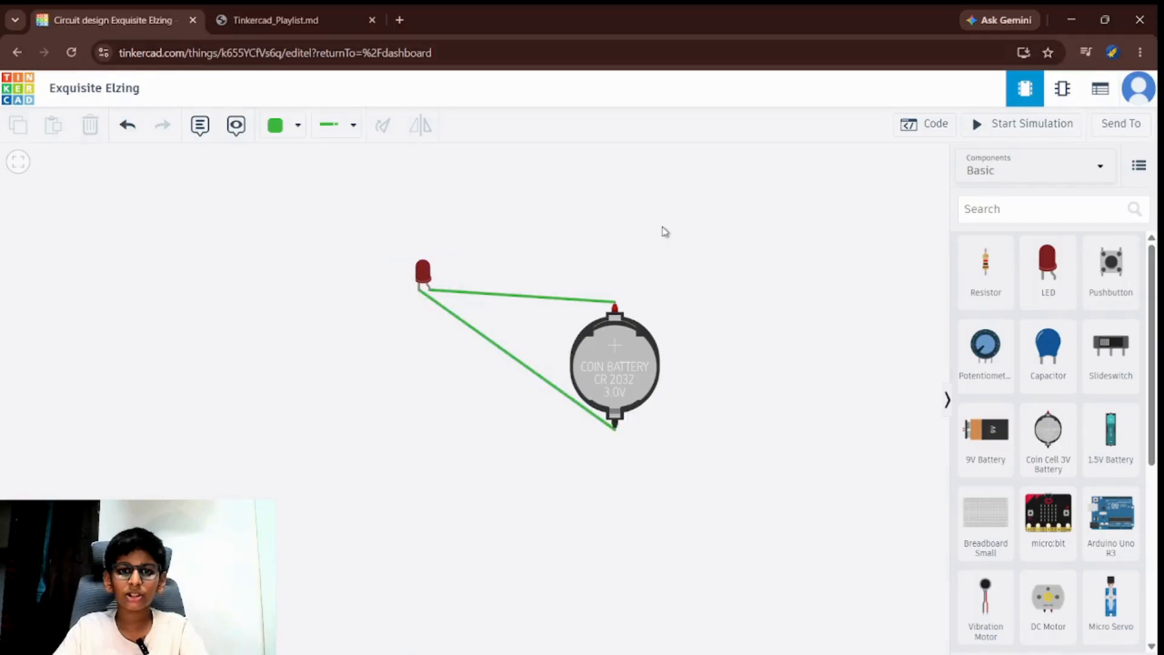
click(1001, 124)
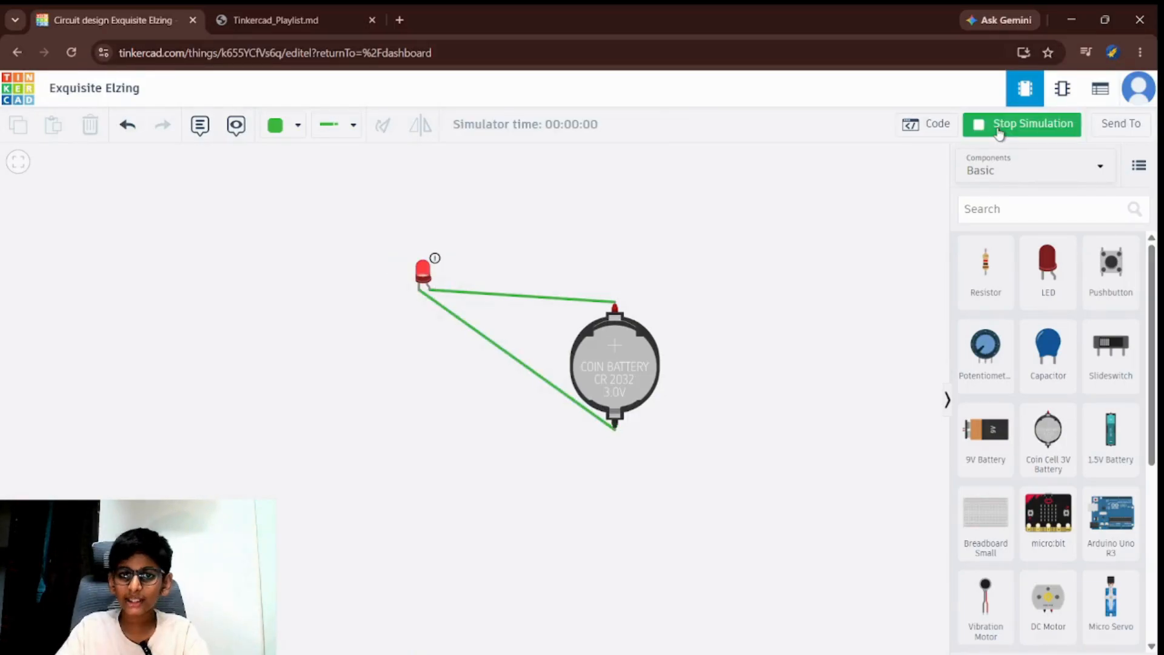
mouse_move(428, 275)
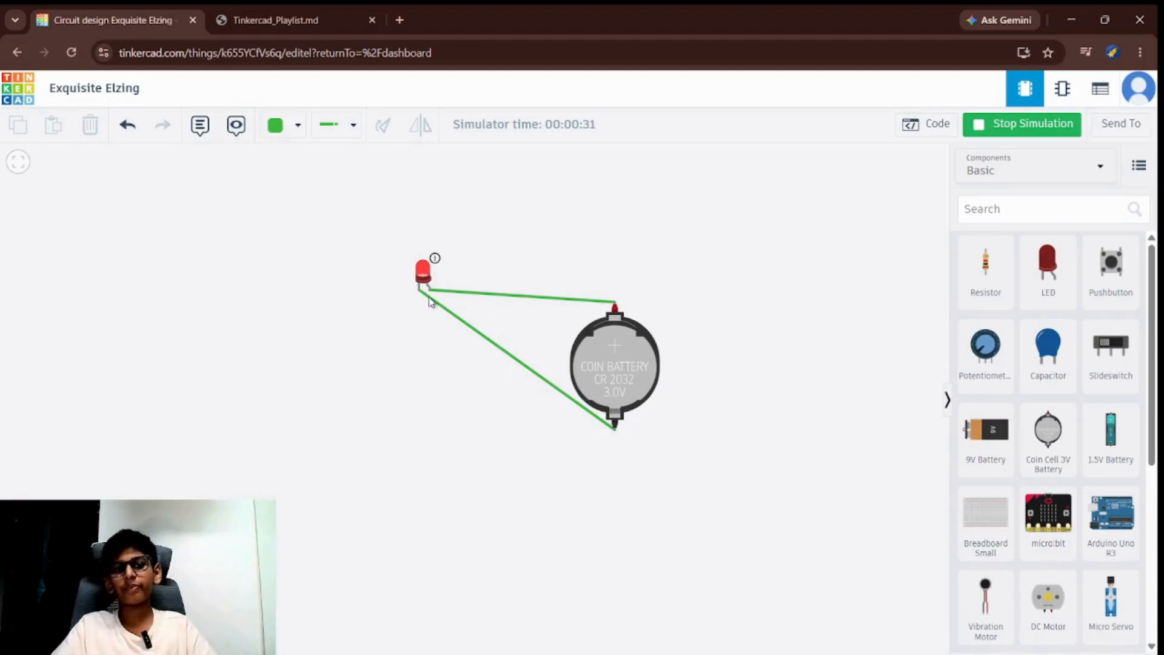
Delete the wire between the LED's cathode and the coin cell, and add a resistor just below the LED
click(445, 313)
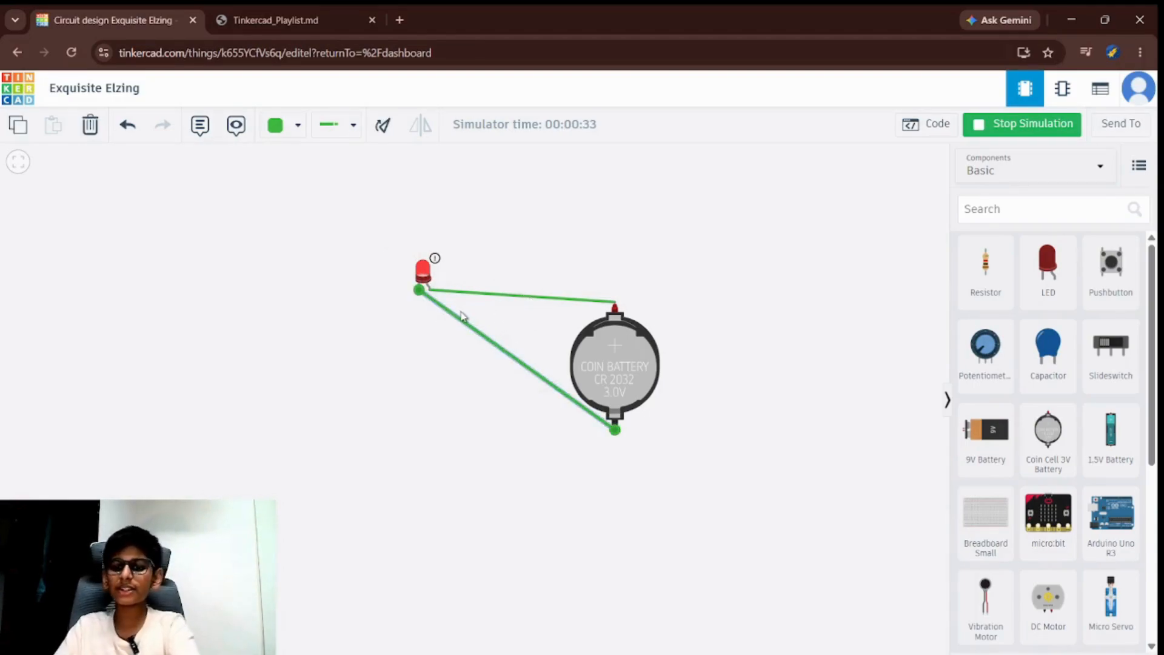
key(Delete)
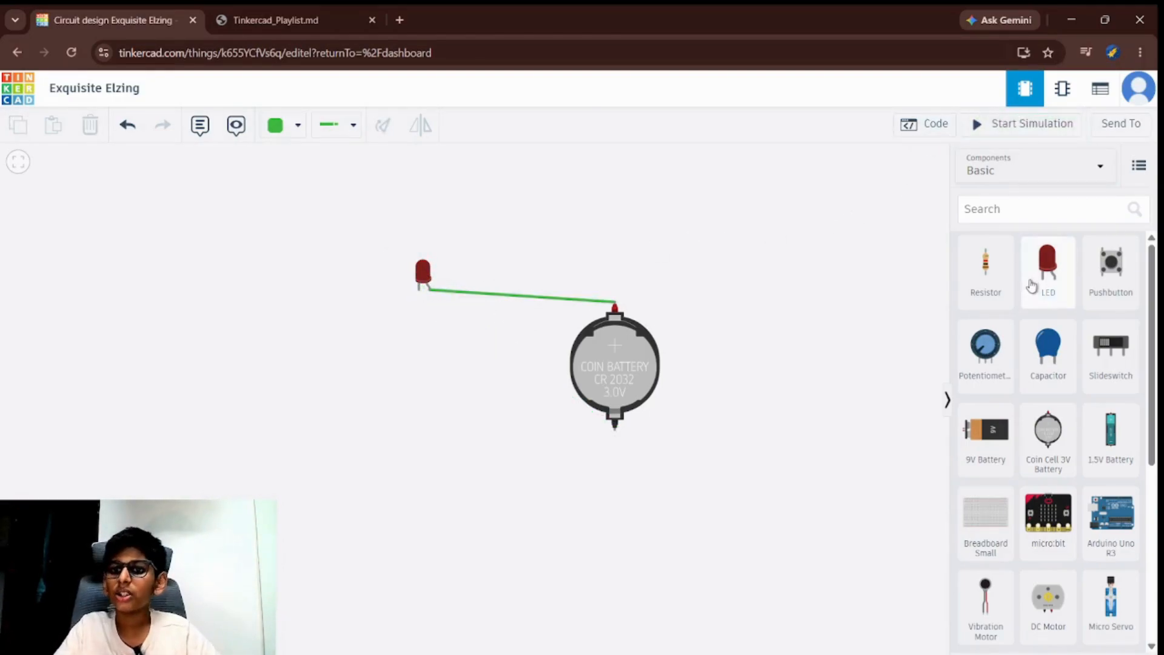
drag(873, 276, 839, 272)
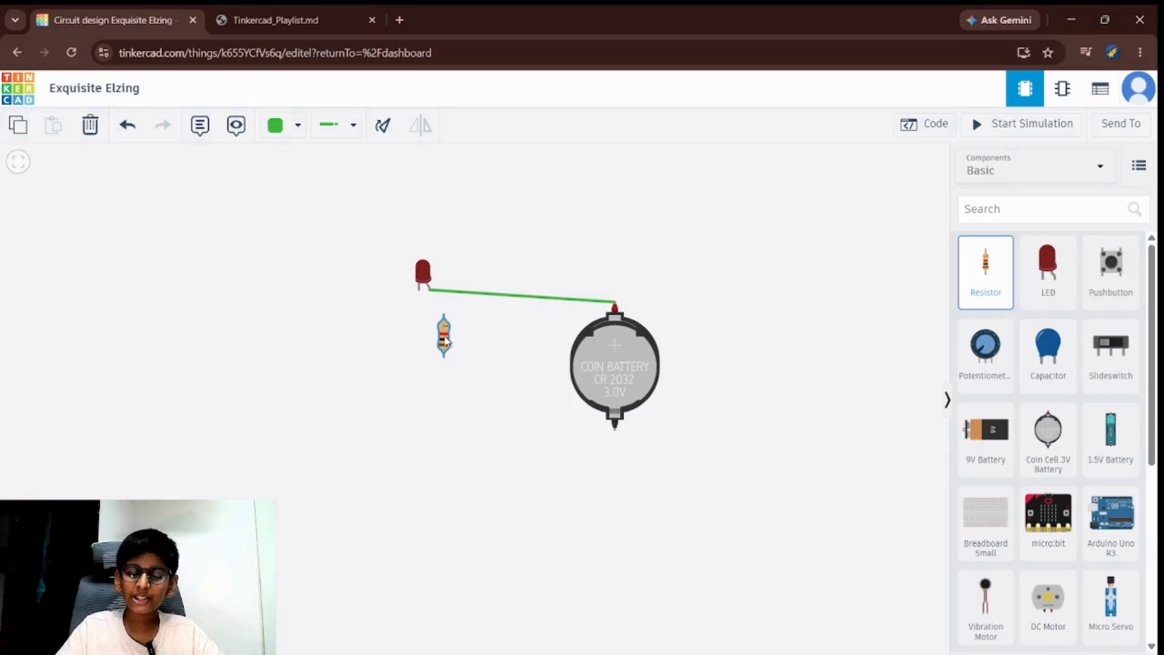
Set the new resistor's resistance to 250 Ω
click(445, 340)
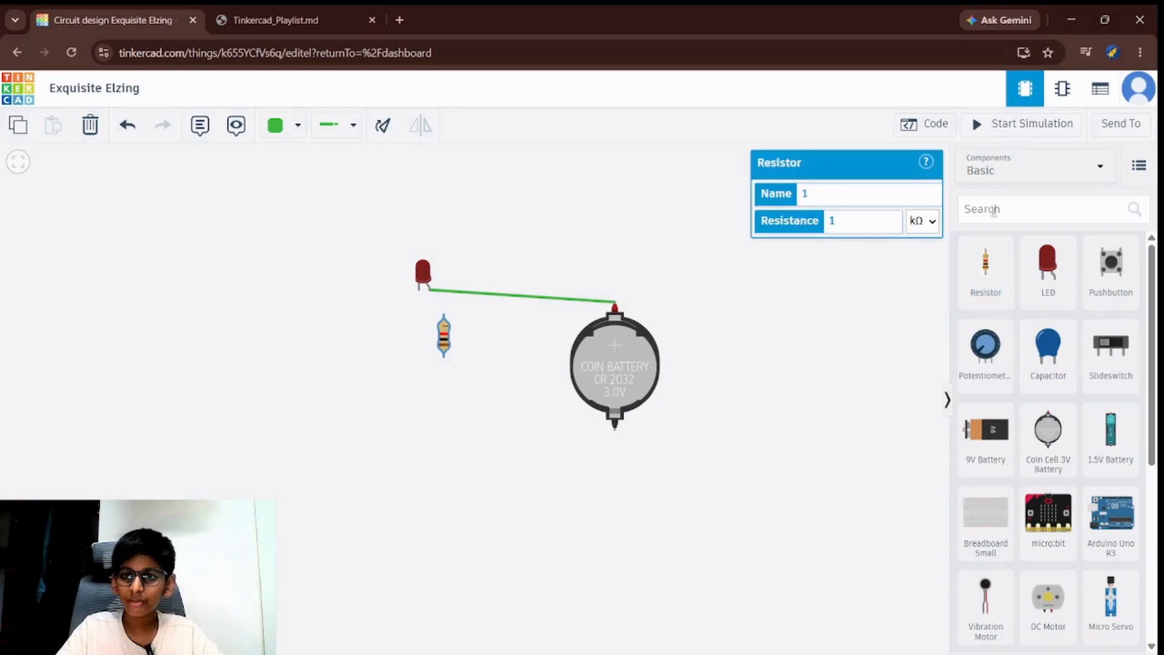
click(936, 224)
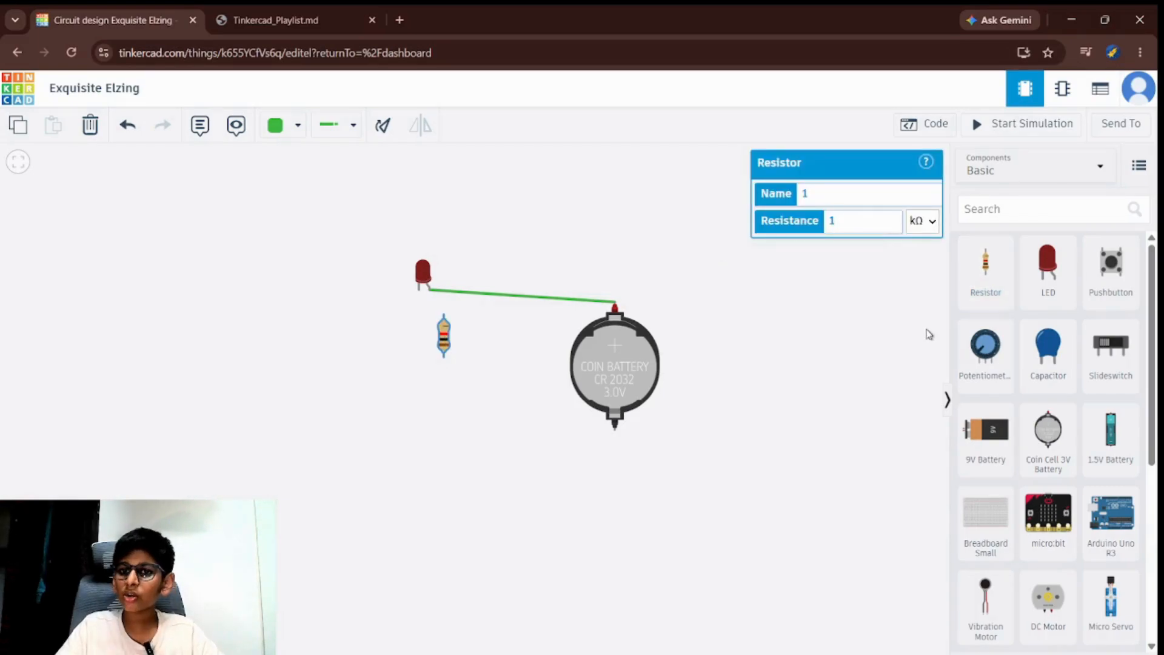
click(928, 331)
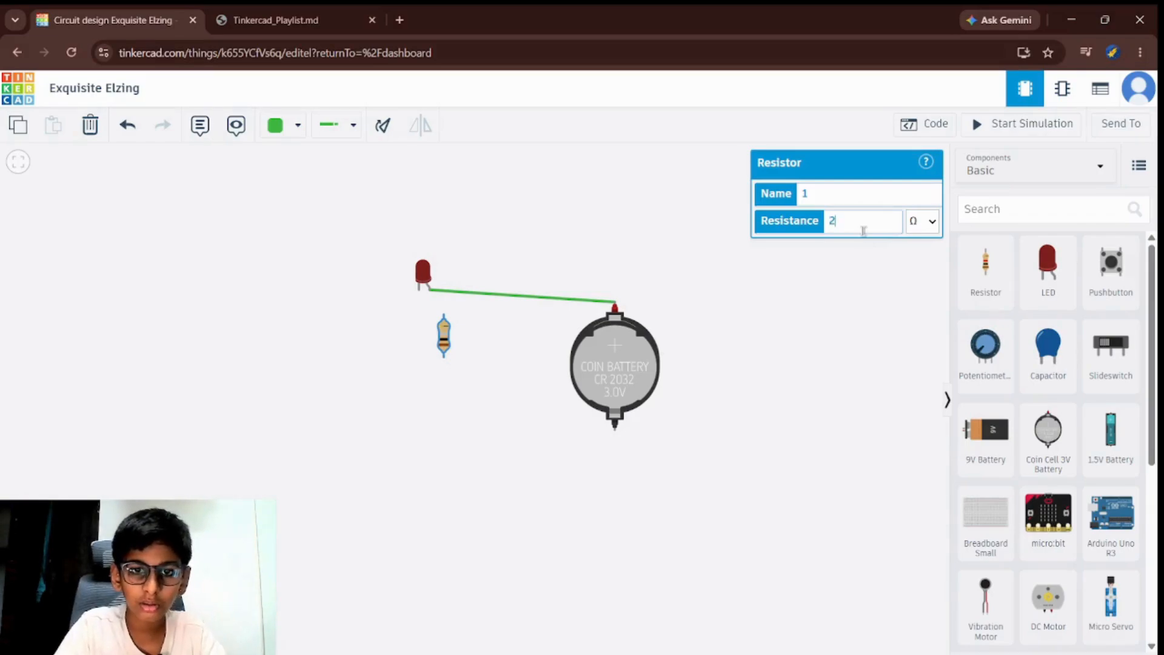
click(864, 230)
text(250)
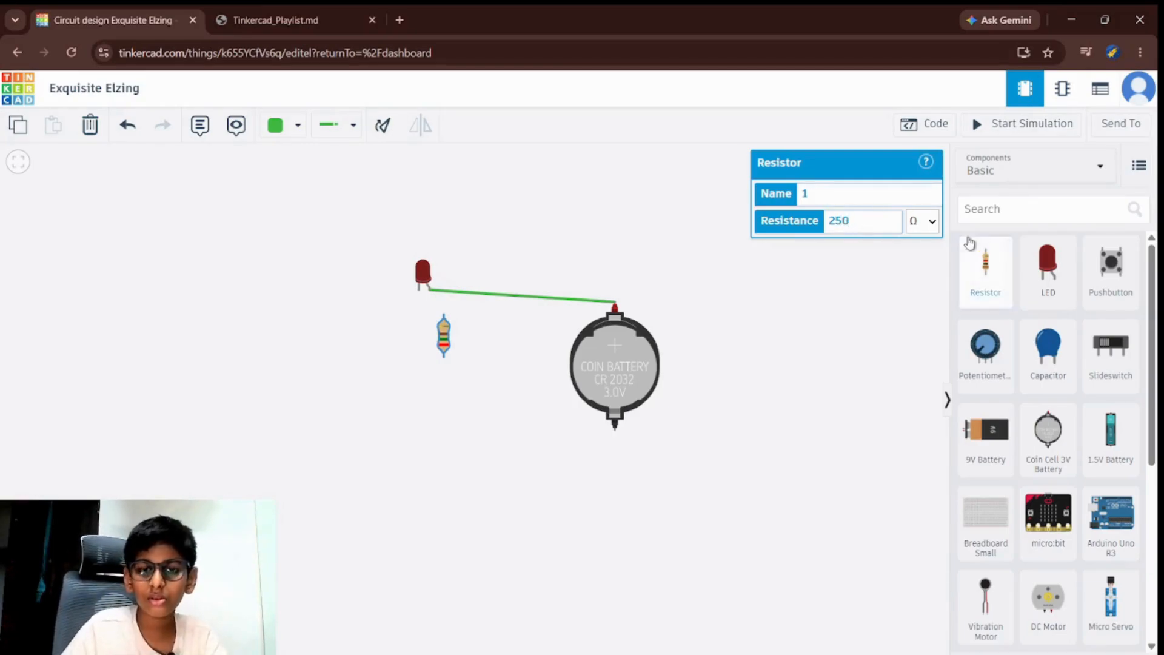
click(820, 320)
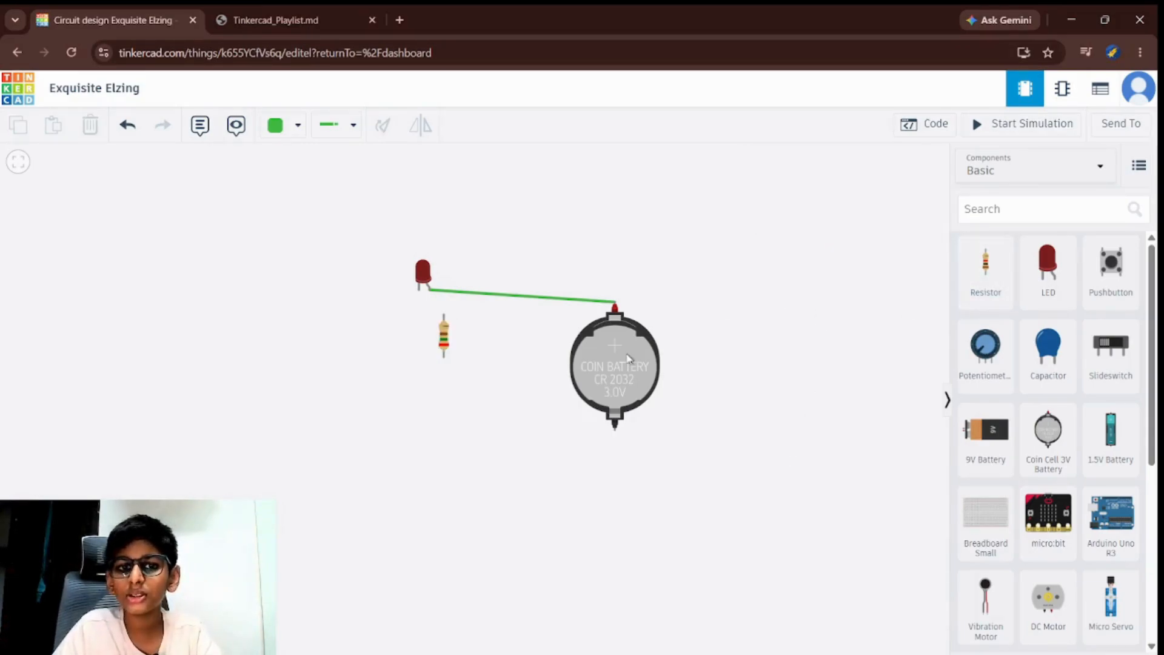
Connect the resistor between the LED's cathode and the coin cell's negative terminal, and run the simulation briefly
mouse_move(451, 337)
mouse_down()
mouse_move(333, 333)
mouse_move(377, 311)
mouse_move(425, 314)
mouse_move(613, 440)
mouse_up()
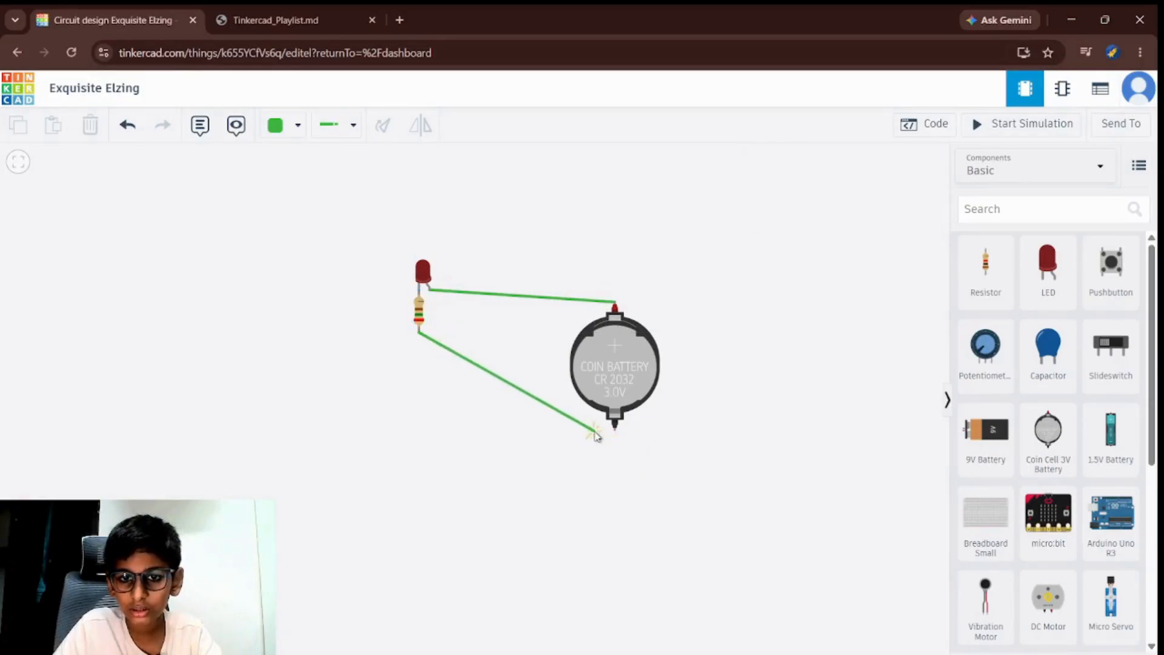
click(615, 429)
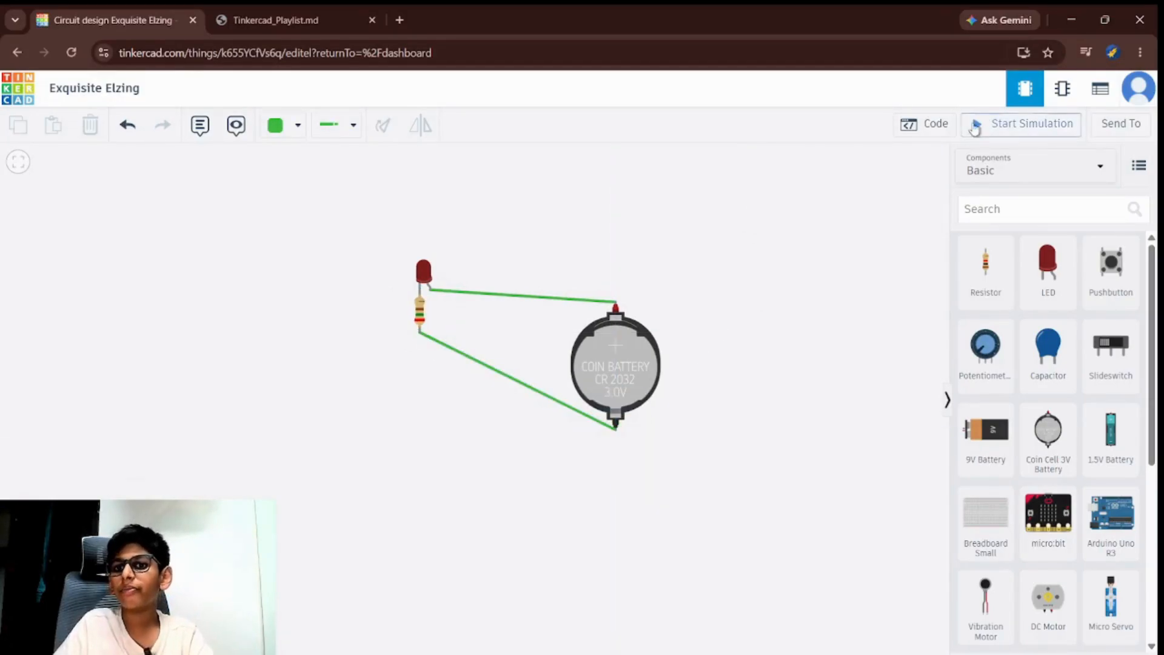
click(970, 129)
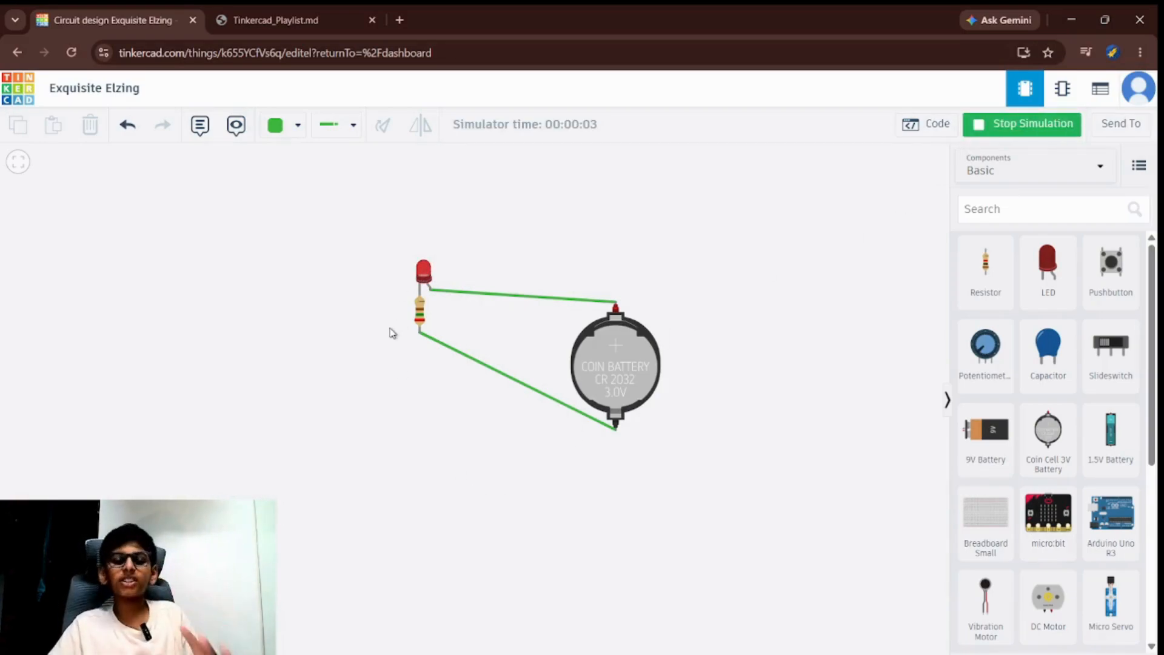
click(1025, 124)
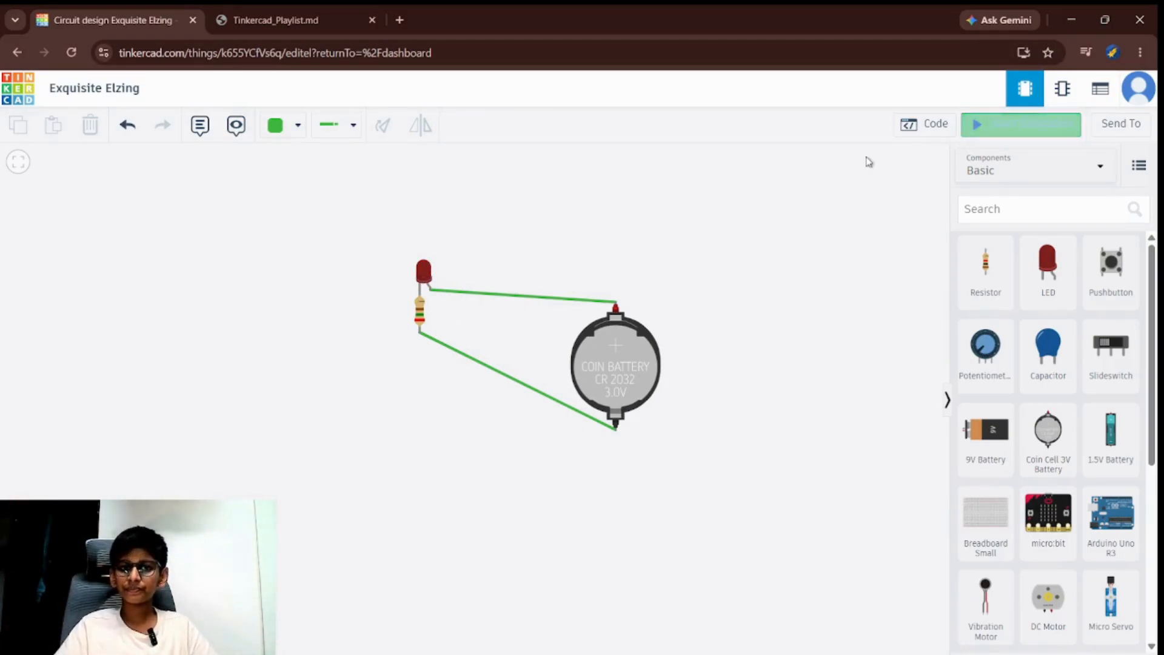
Clear the workspace by deleting the coin cell, the LED and the resistor
click(604, 357)
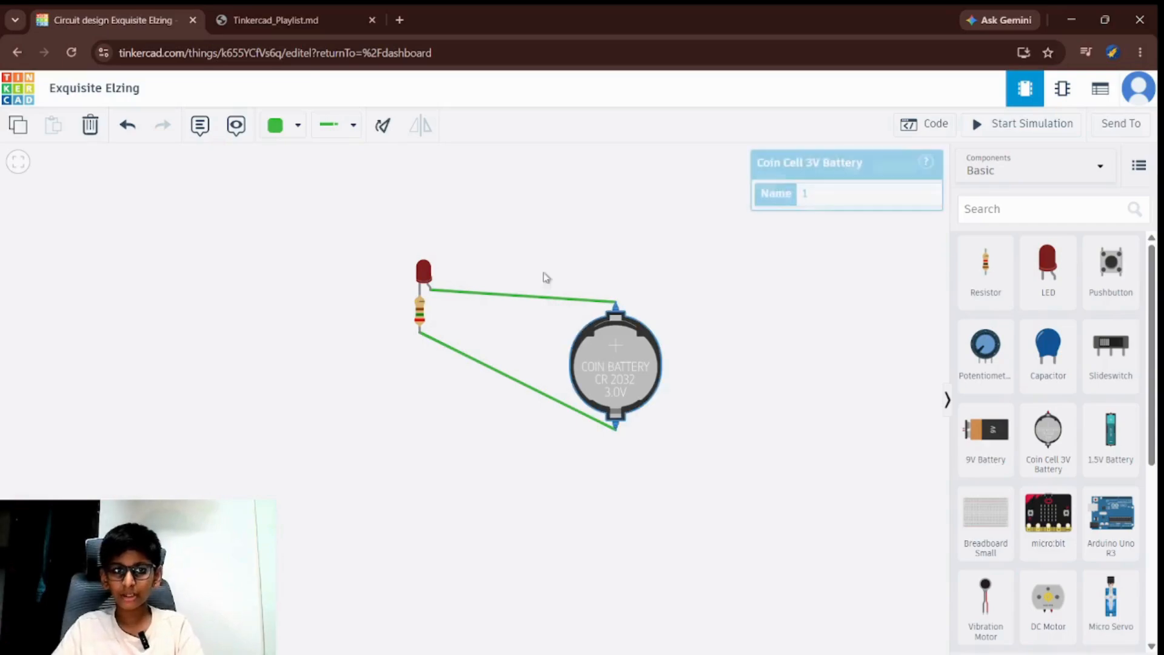
click(90, 124)
click(421, 274)
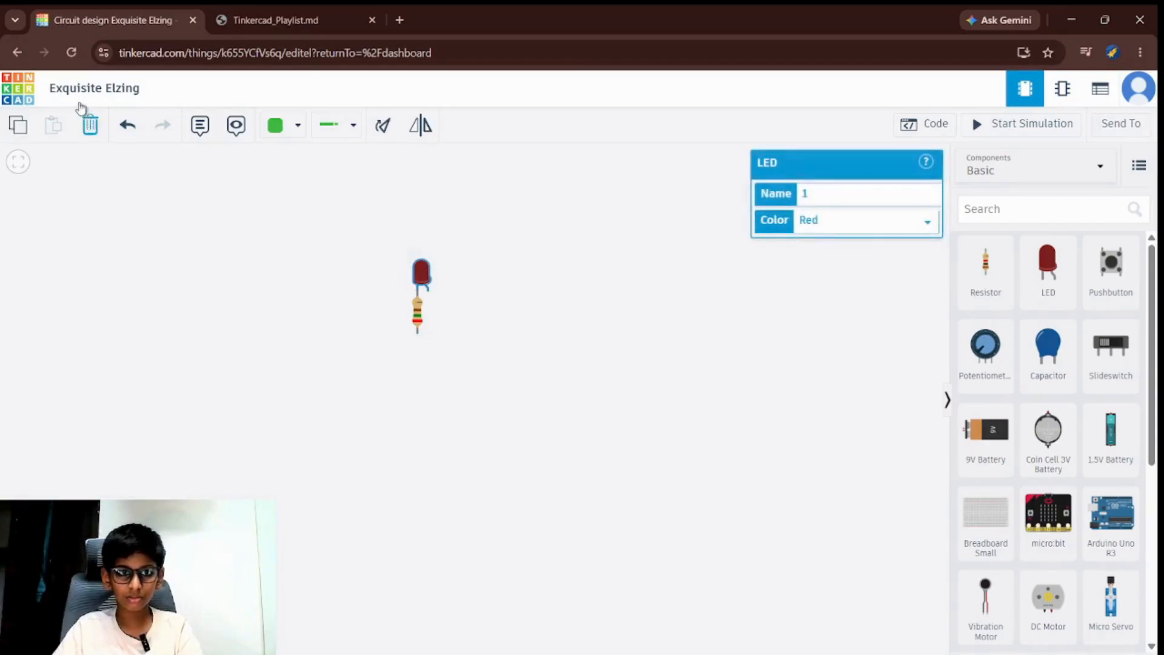
click(90, 124)
click(411, 319)
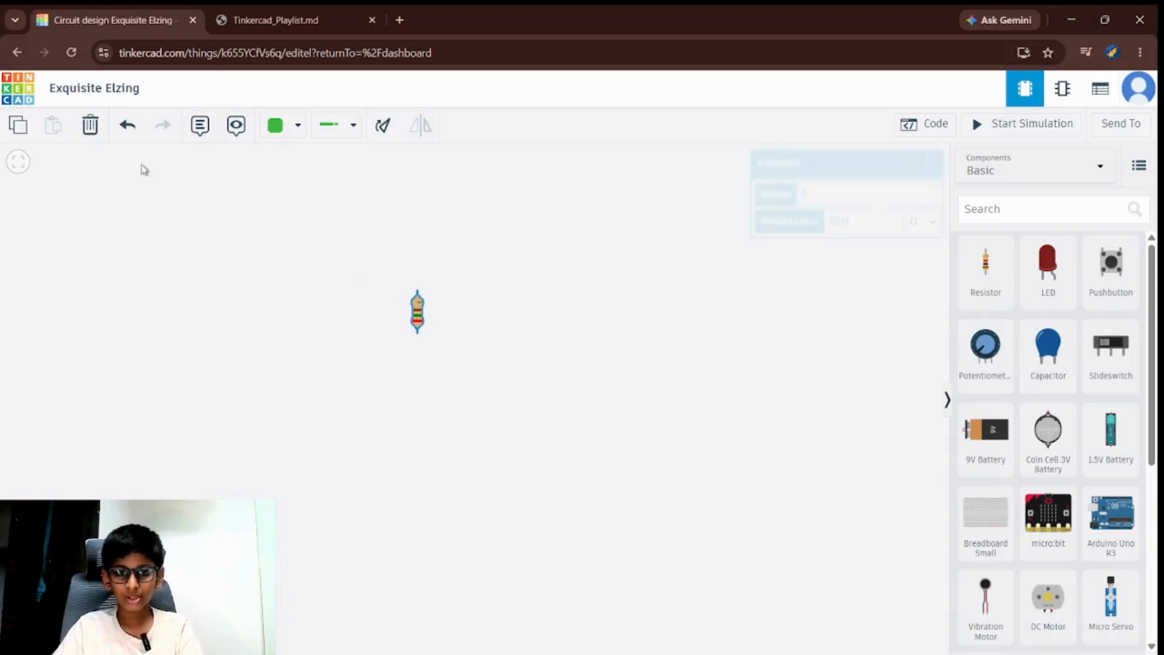
click(90, 124)
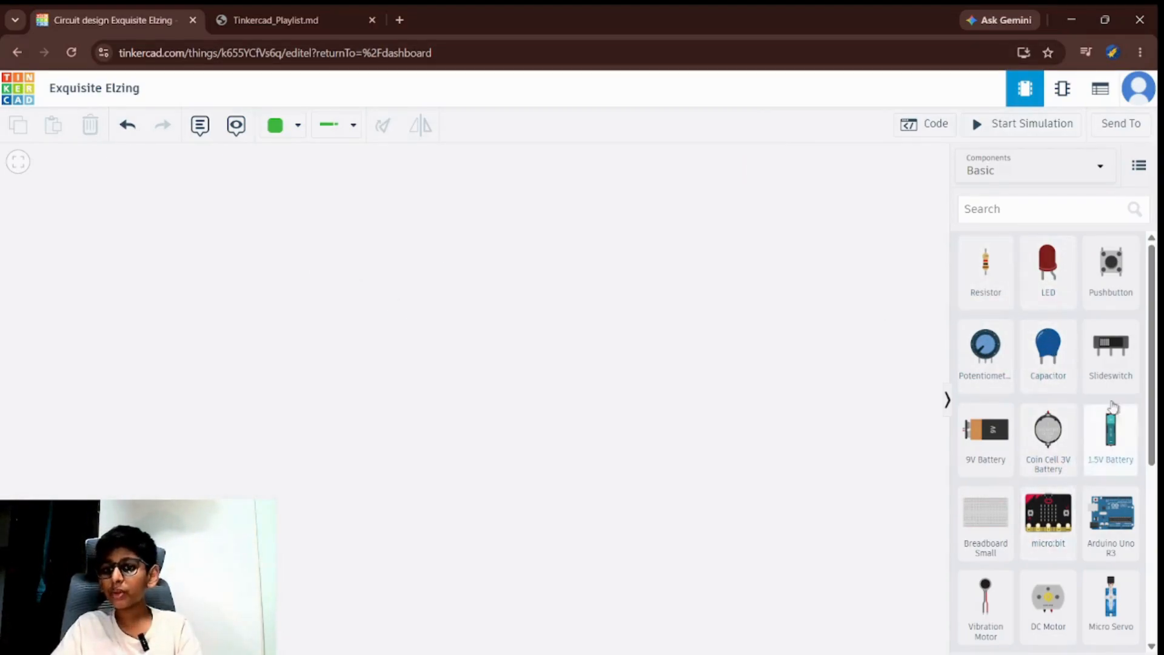
Place a 1.5V Battery with a red LED above it and a resistor attached to the LED's cathode
drag(1099, 442, 548, 247)
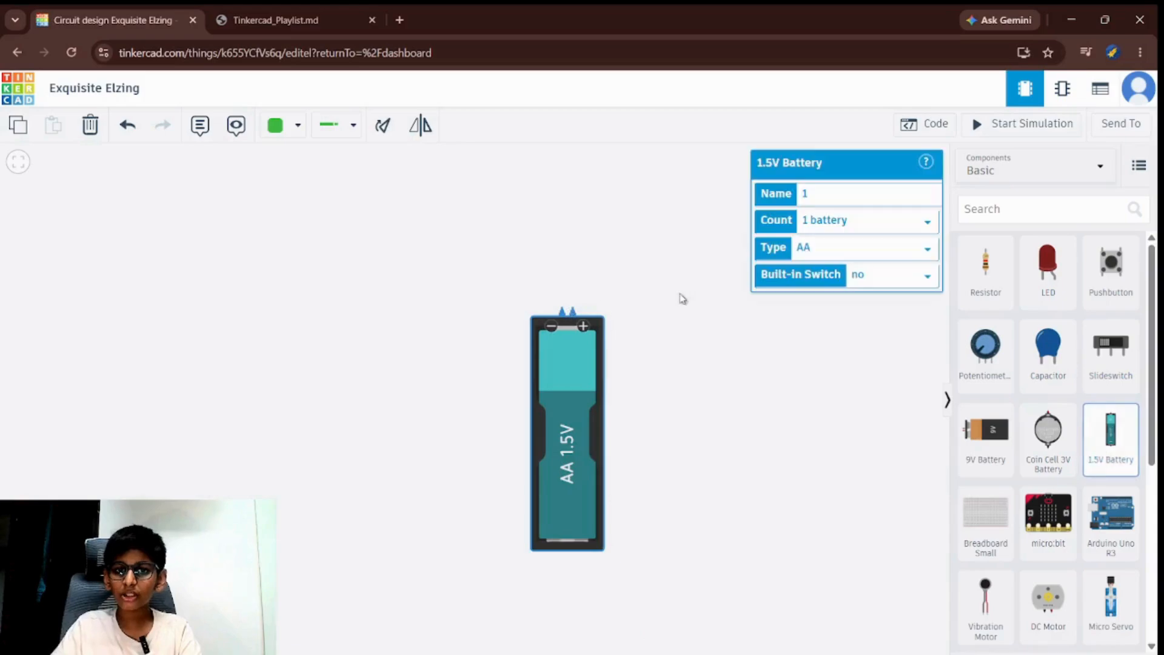
drag(1048, 267, 539, 212)
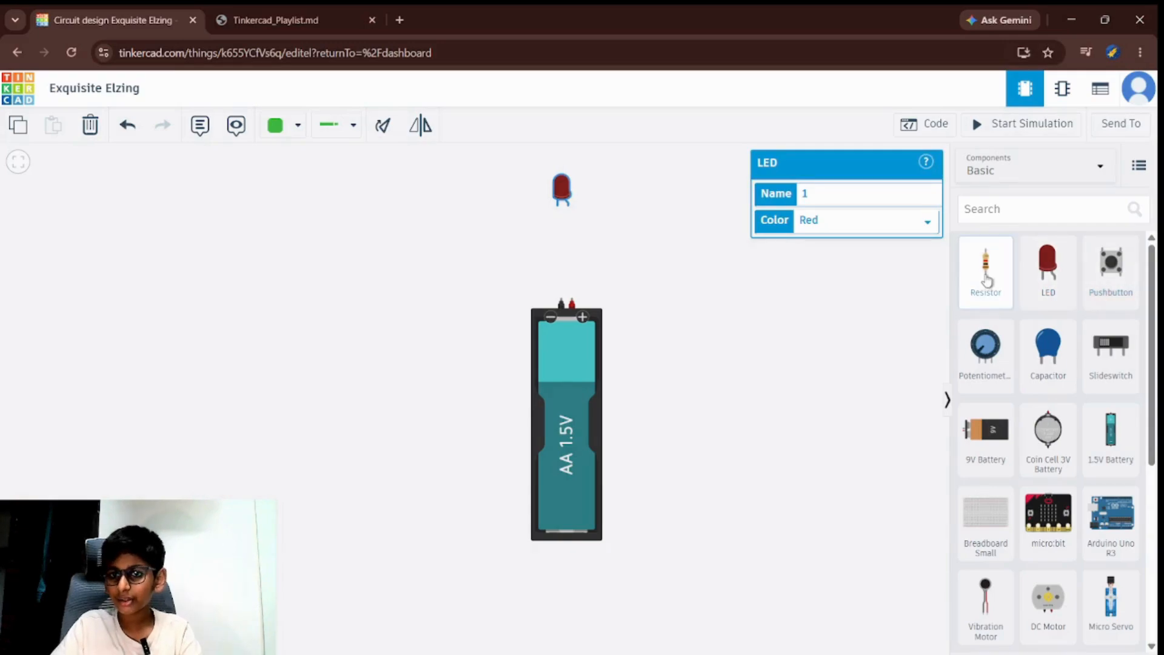
drag(987, 280, 557, 235)
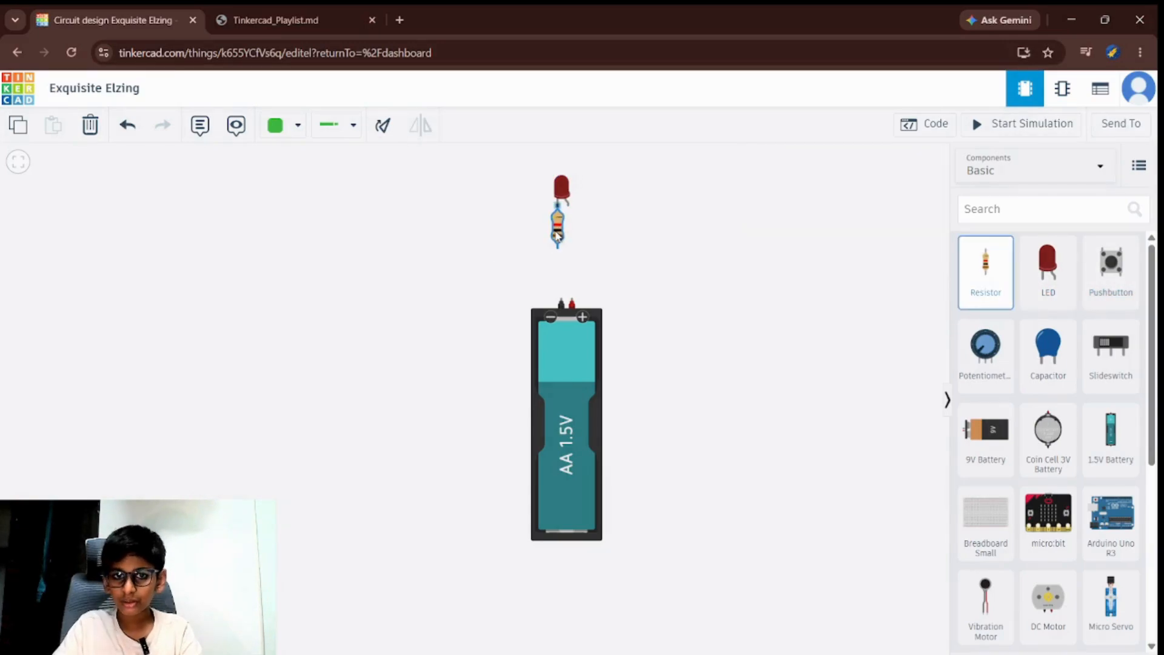
Wire the battery's negative terminal to the resistor and its positive terminal to the LED's anode, and test the circuit in simulation
click(559, 301)
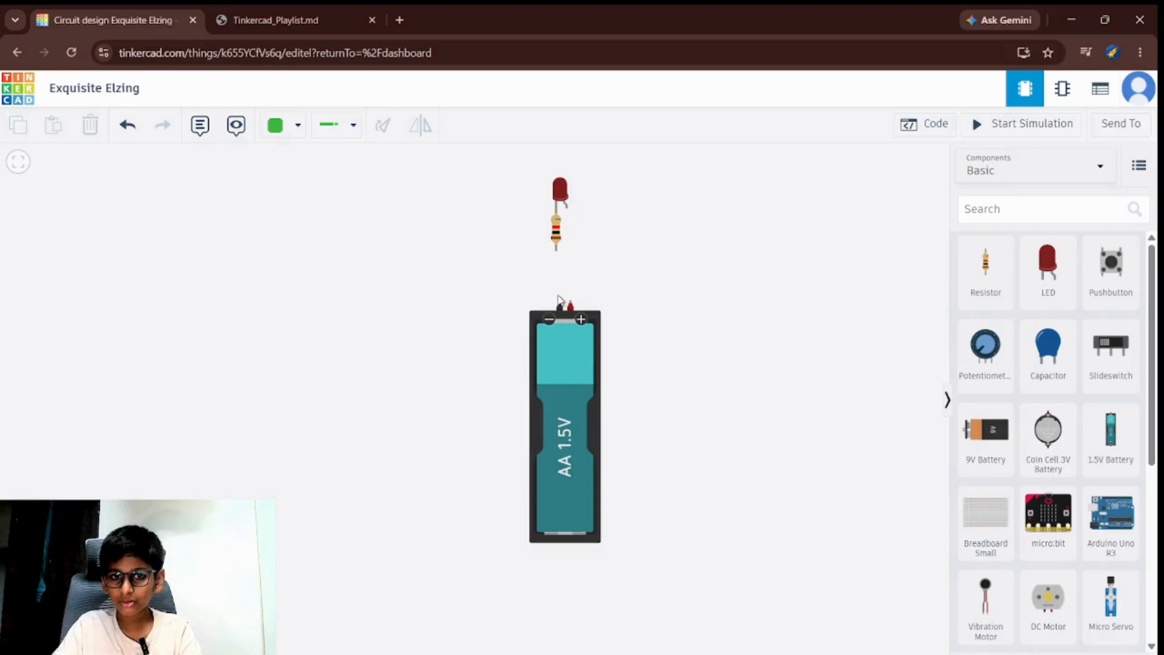
click(559, 301)
click(556, 250)
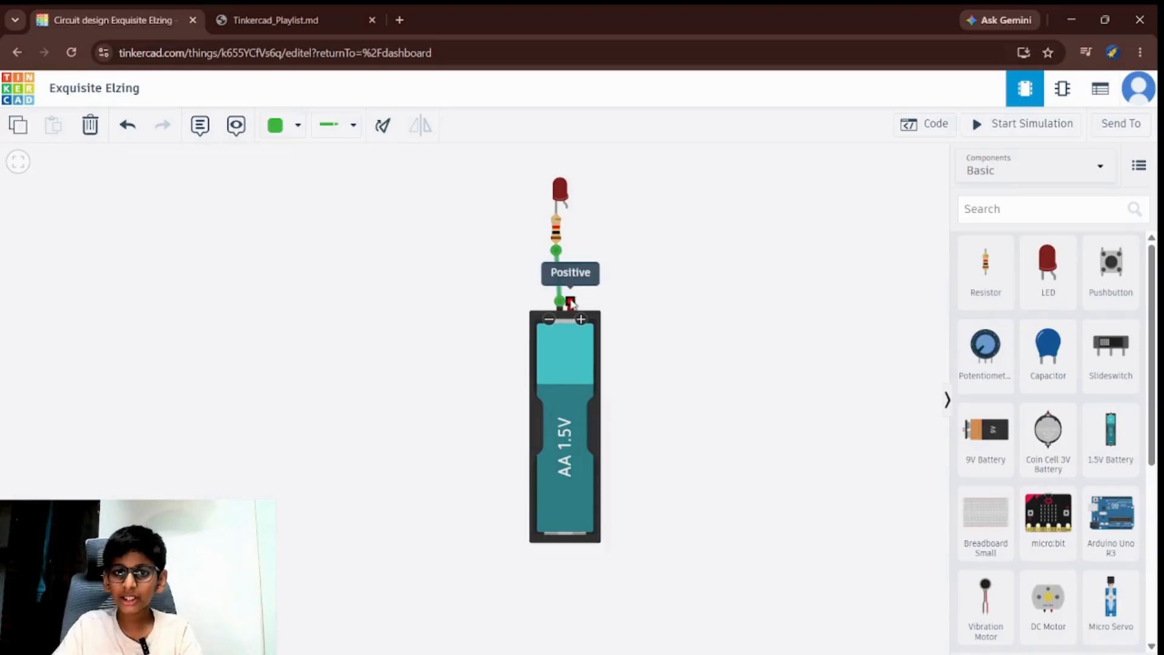
click(570, 303)
click(566, 208)
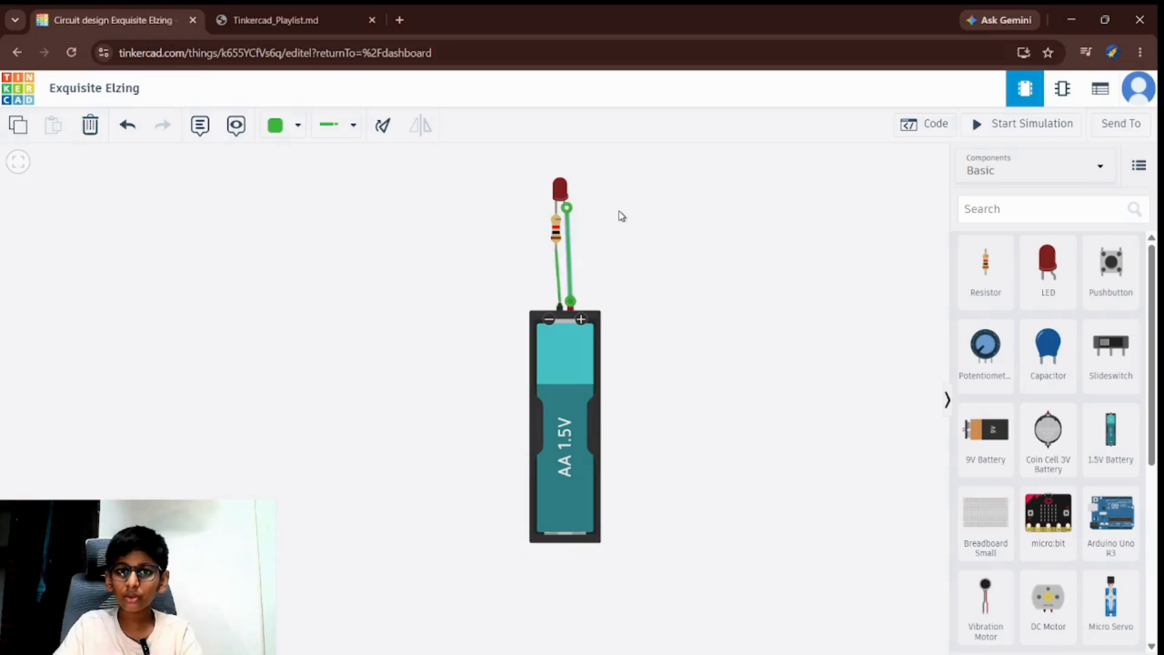
click(999, 125)
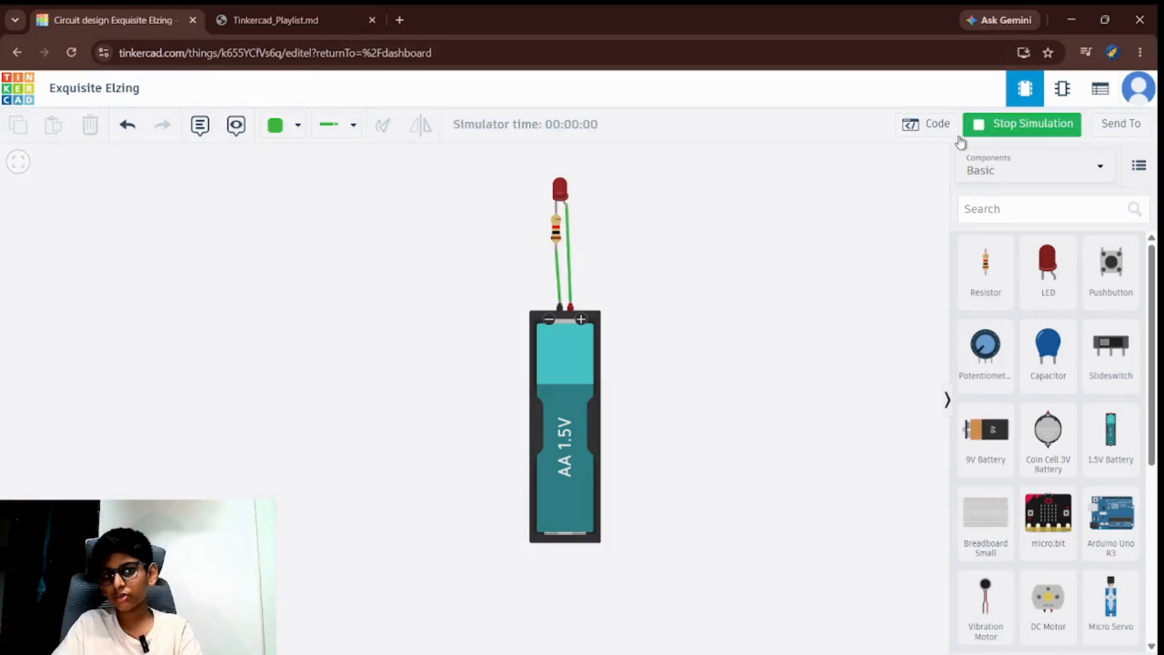
click(1023, 123)
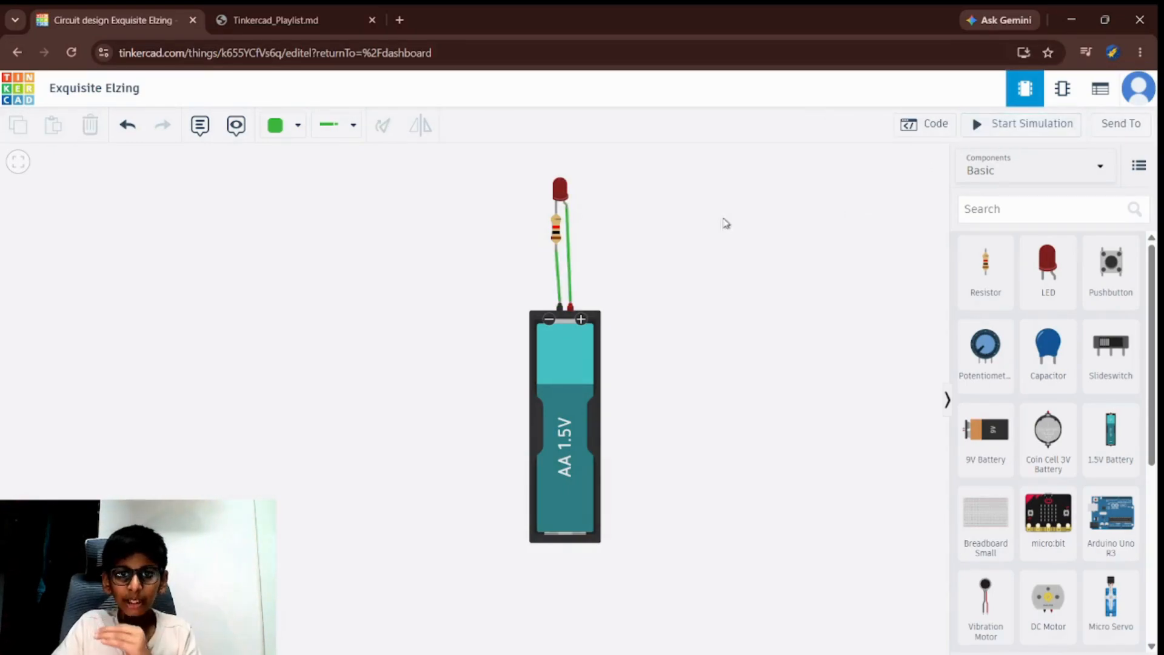
Change the resistance of the resistor in the 1.5V battery circuit to 10 Ω
click(554, 235)
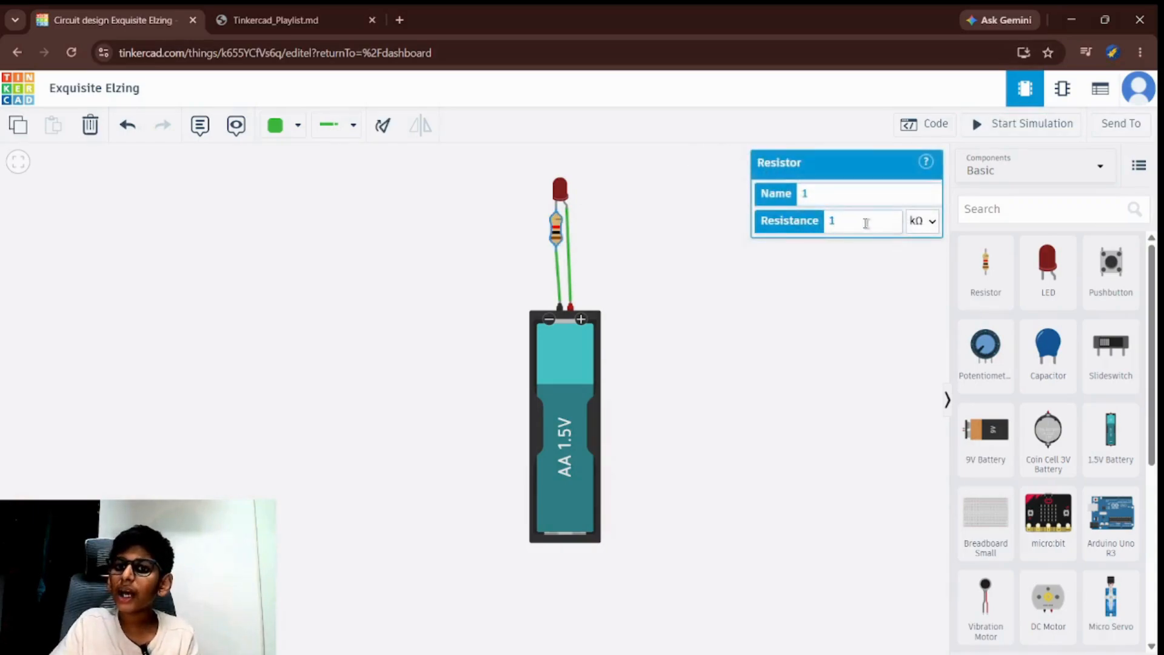
click(918, 228)
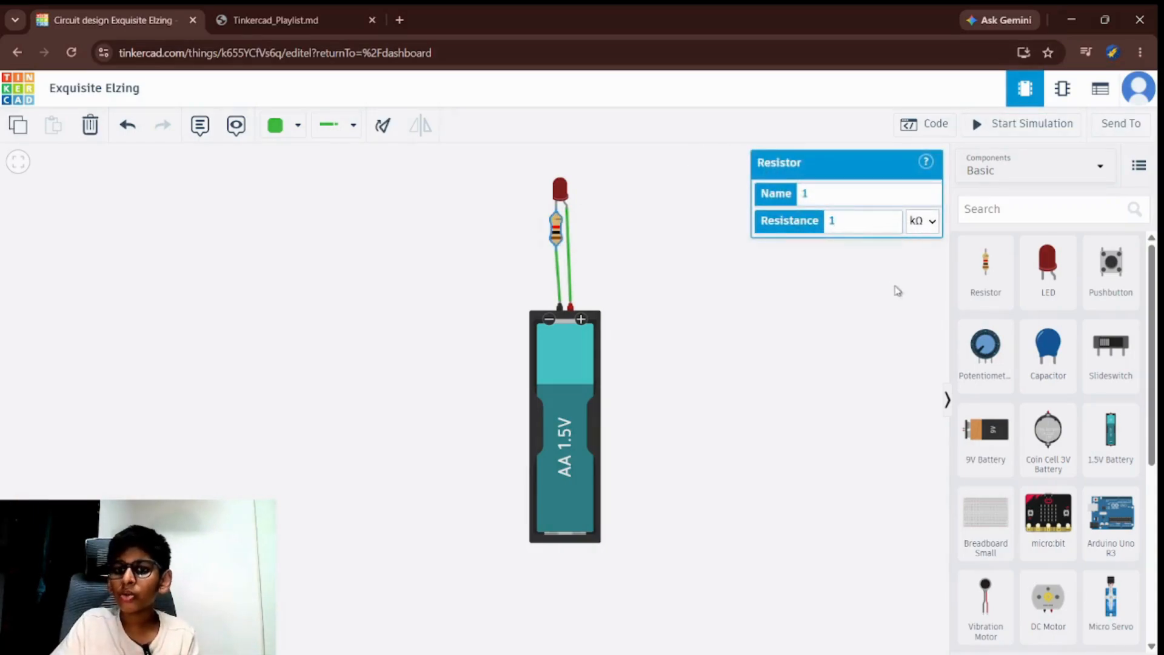
click(911, 332)
click(837, 215)
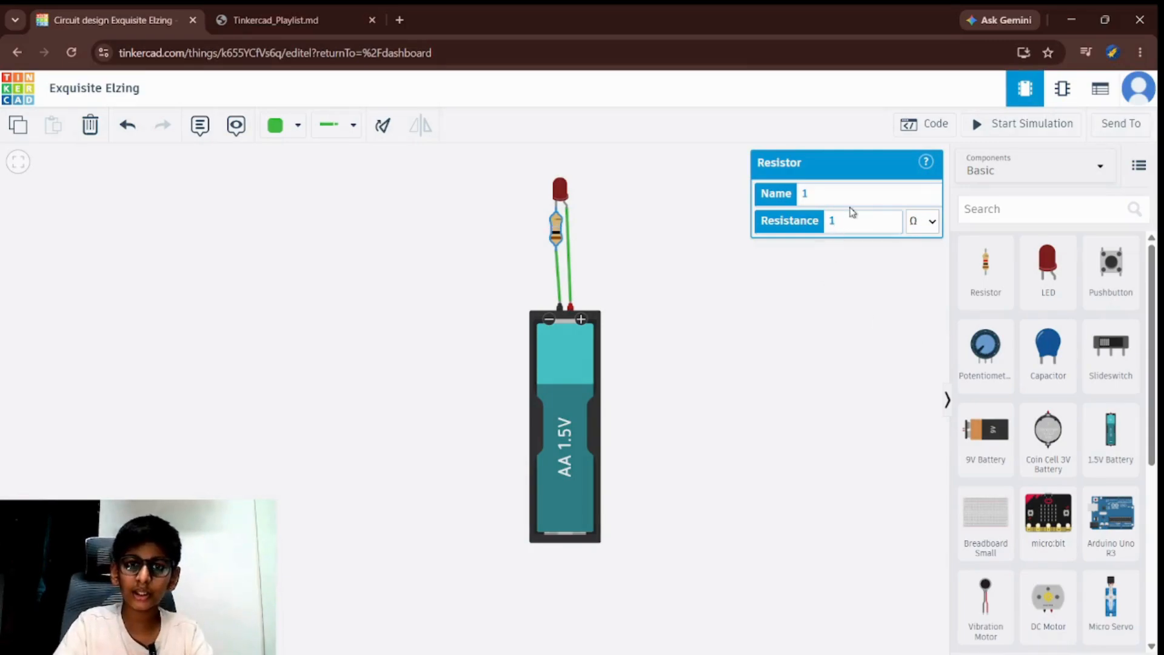
text(00)
click(868, 145)
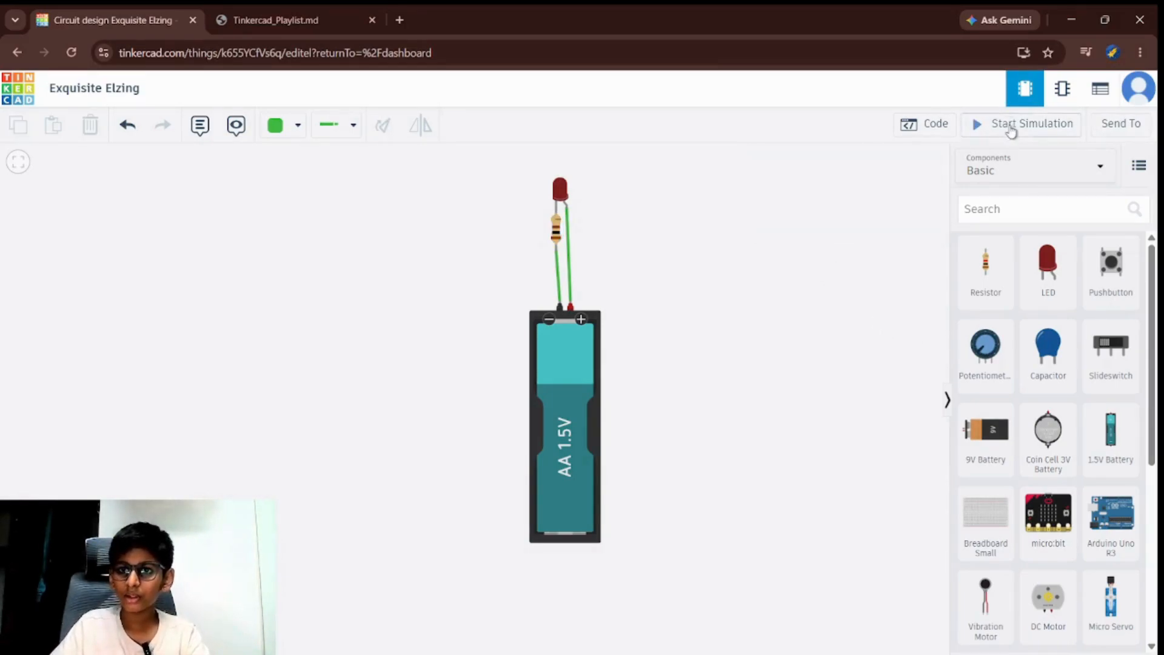
Simulate the 1.5V battery circuit with the 10 Ω resistor and check the resistor's properties while it runs
click(1011, 128)
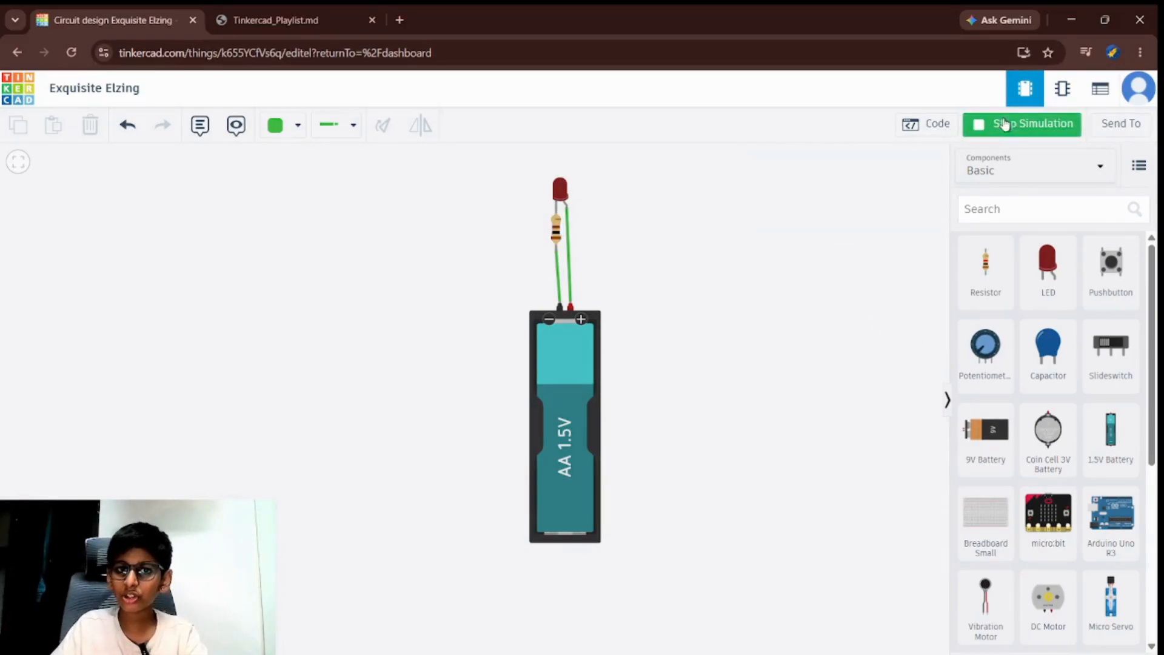
click(554, 232)
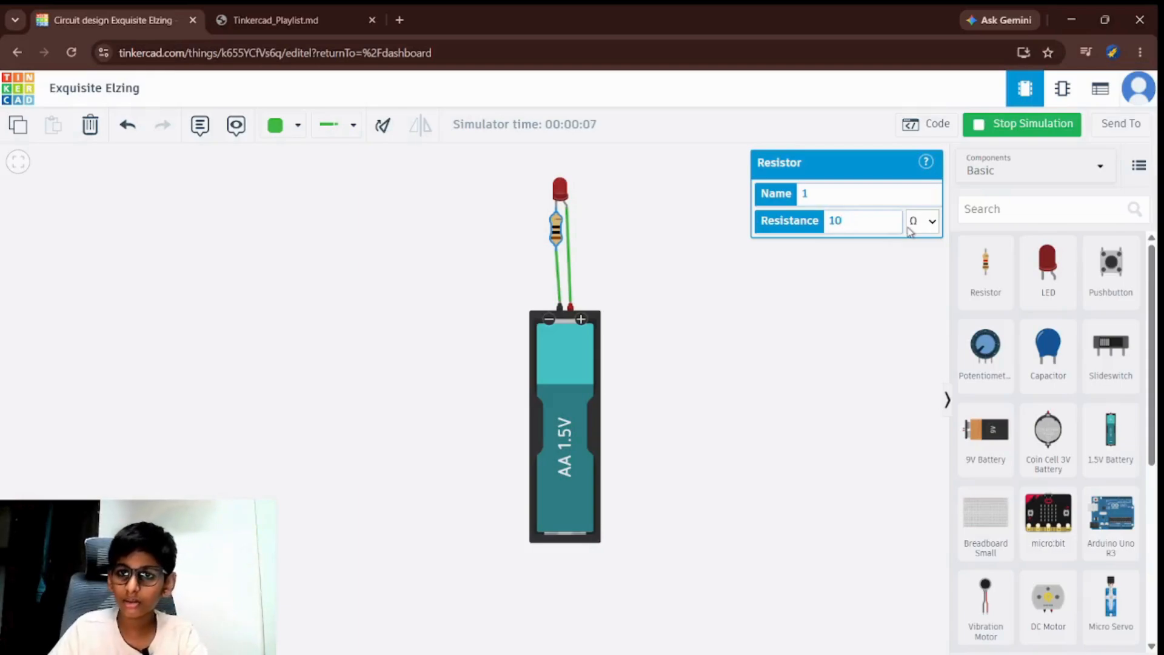
click(896, 263)
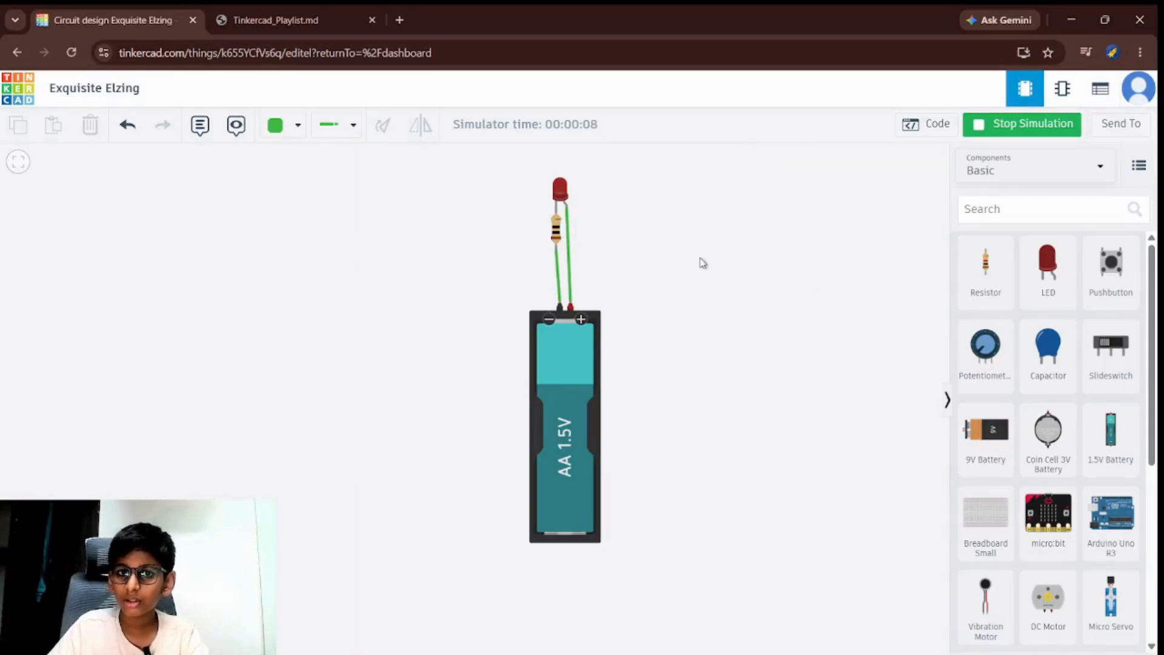
Replace the resistor with a direct wire from the battery's negative terminal to the LED's cathode, and start the simulation
click(555, 237)
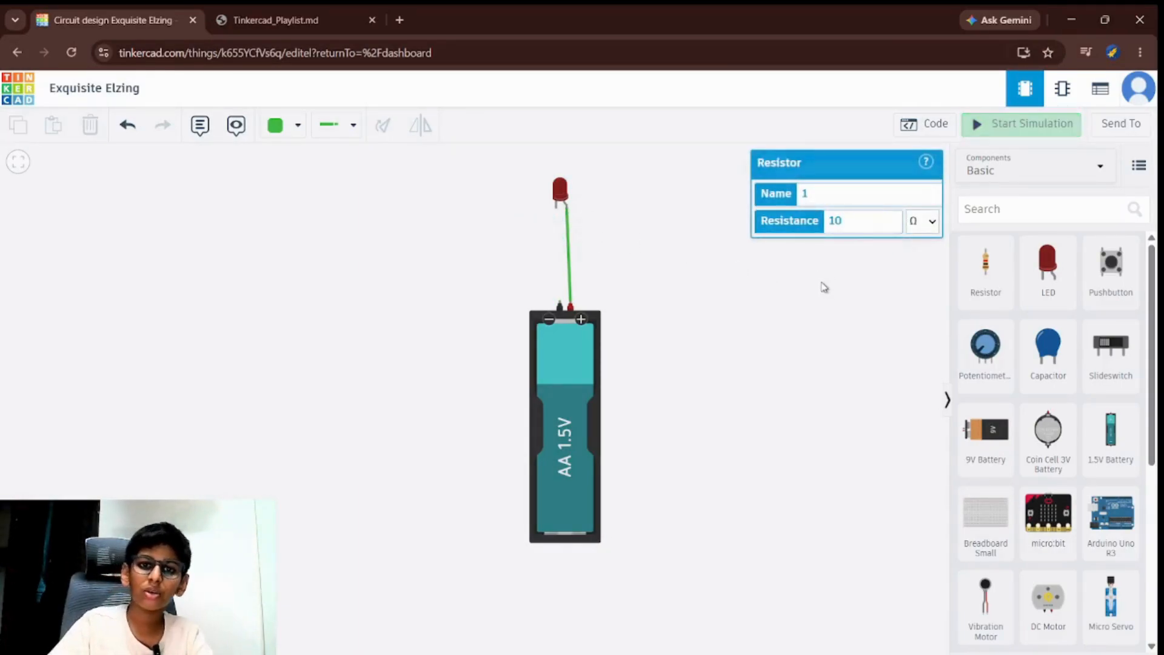
click(560, 306)
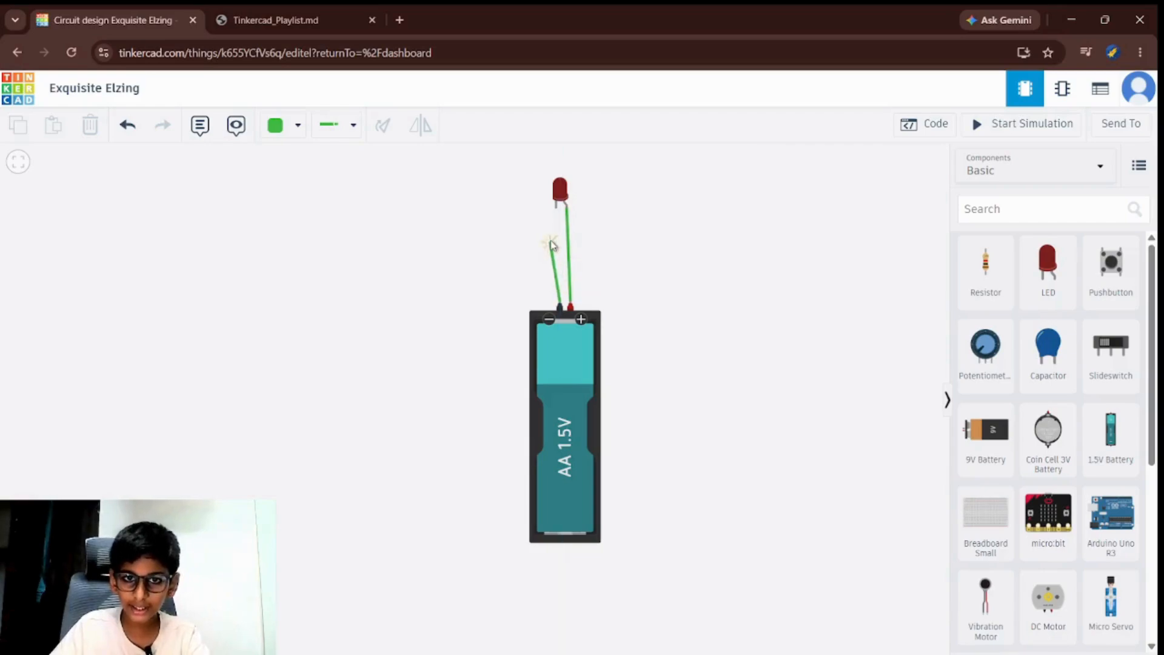
click(556, 206)
click(1009, 133)
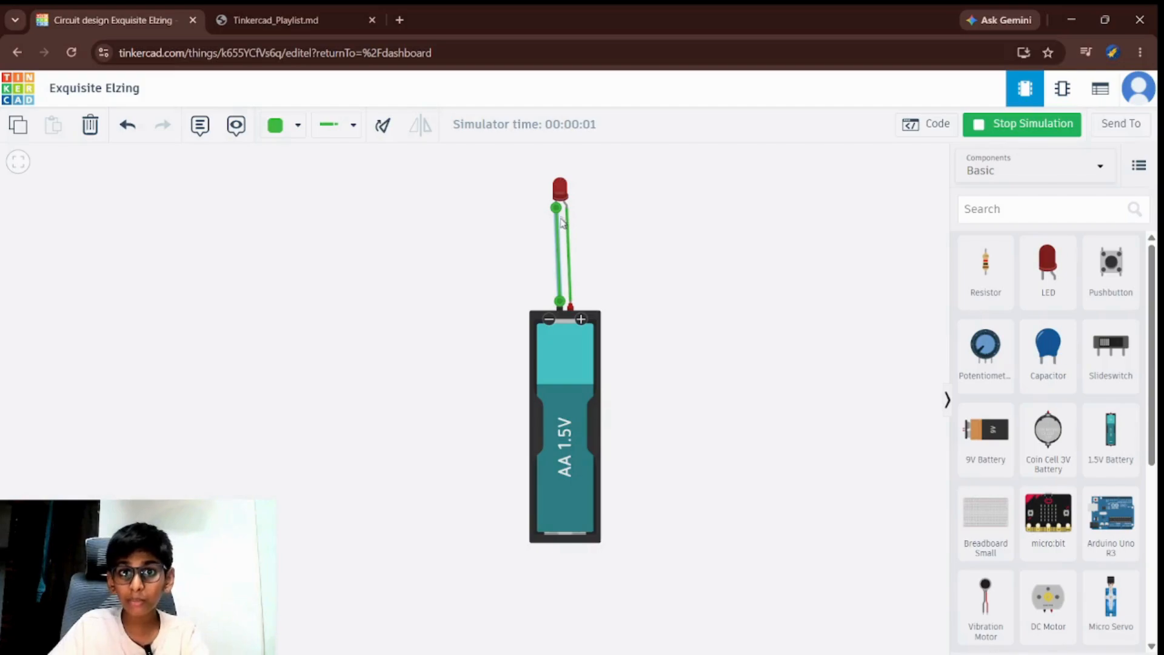
Try blue as the LED's color while the simulation runs, and return it to red
click(563, 191)
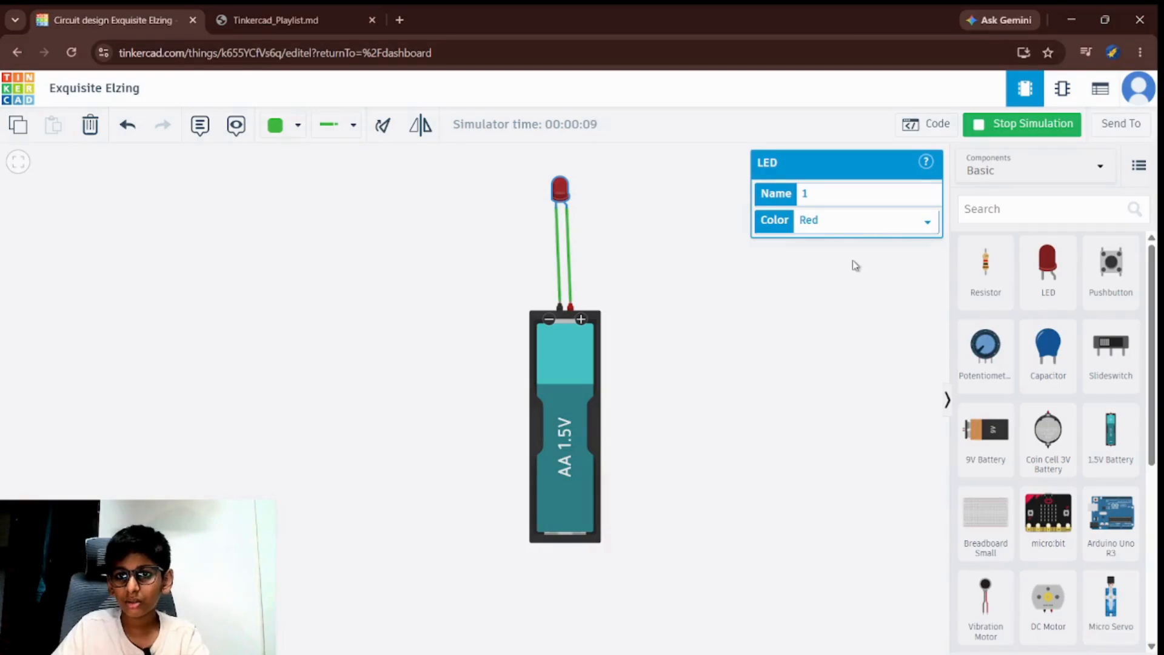
click(848, 301)
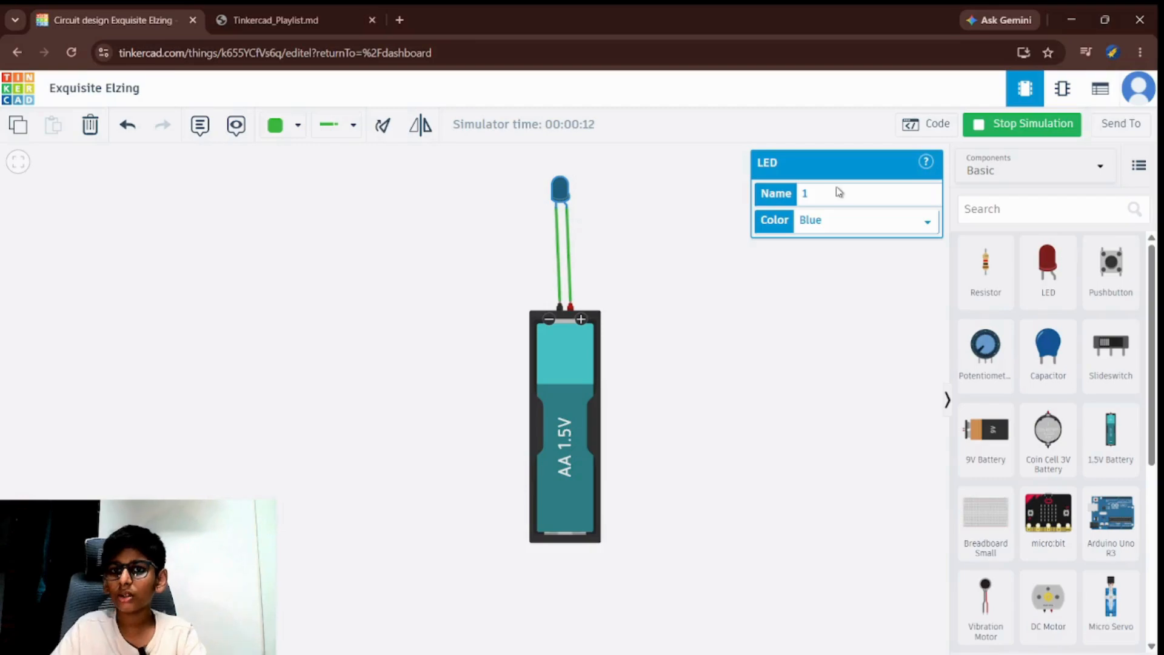
click(860, 246)
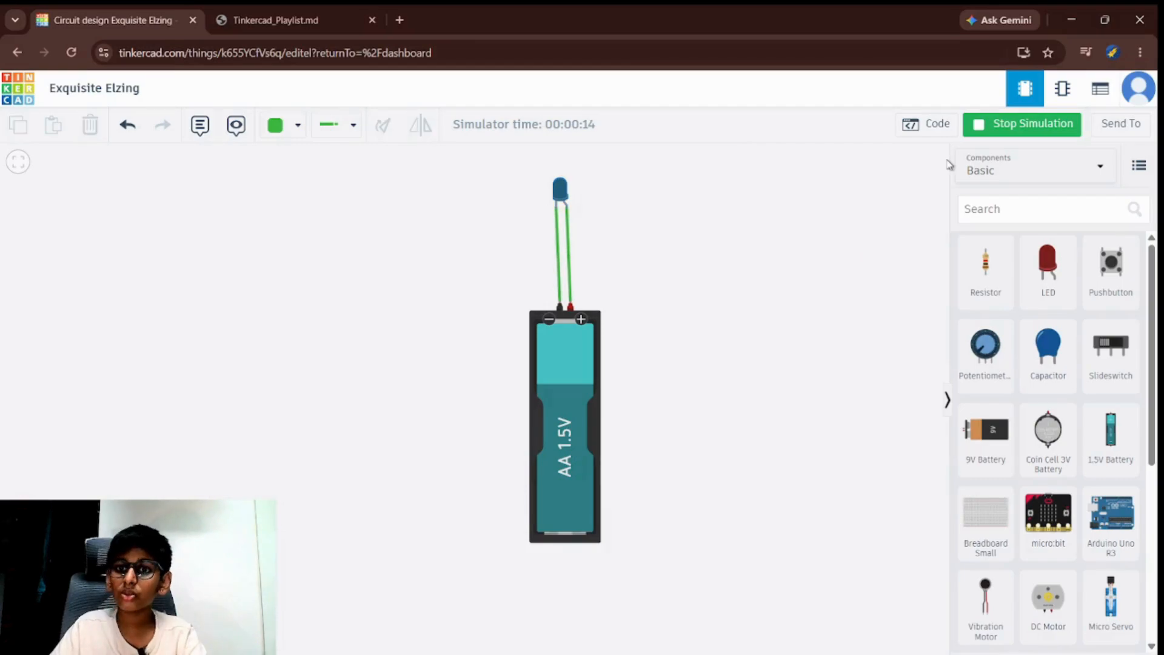
click(564, 193)
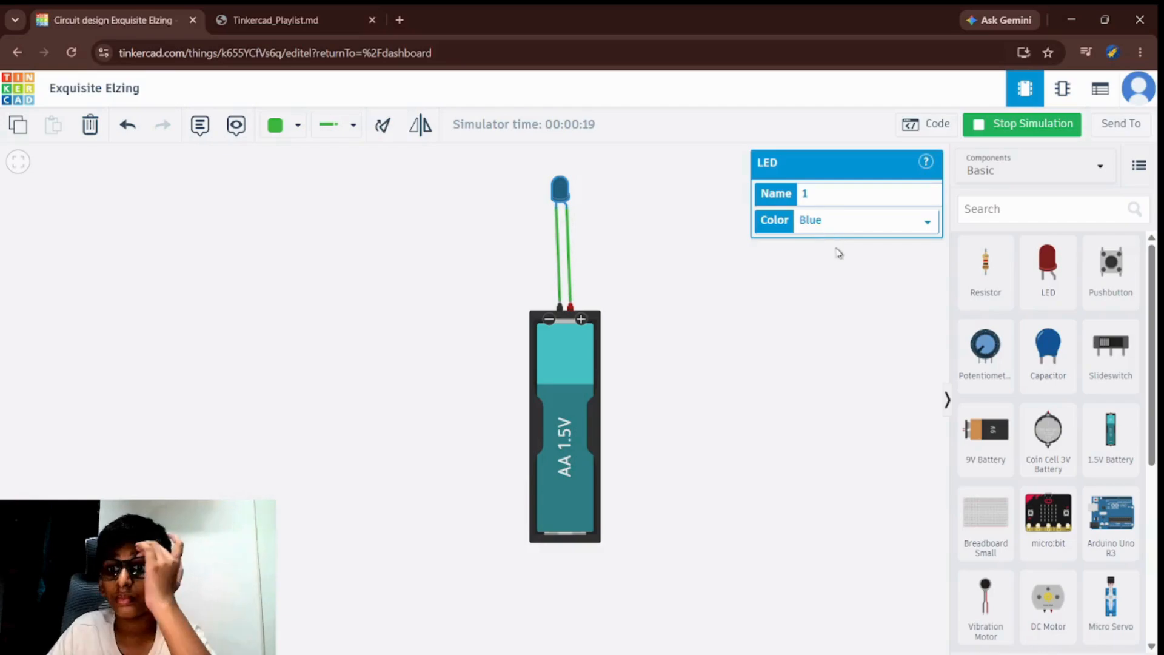
click(839, 334)
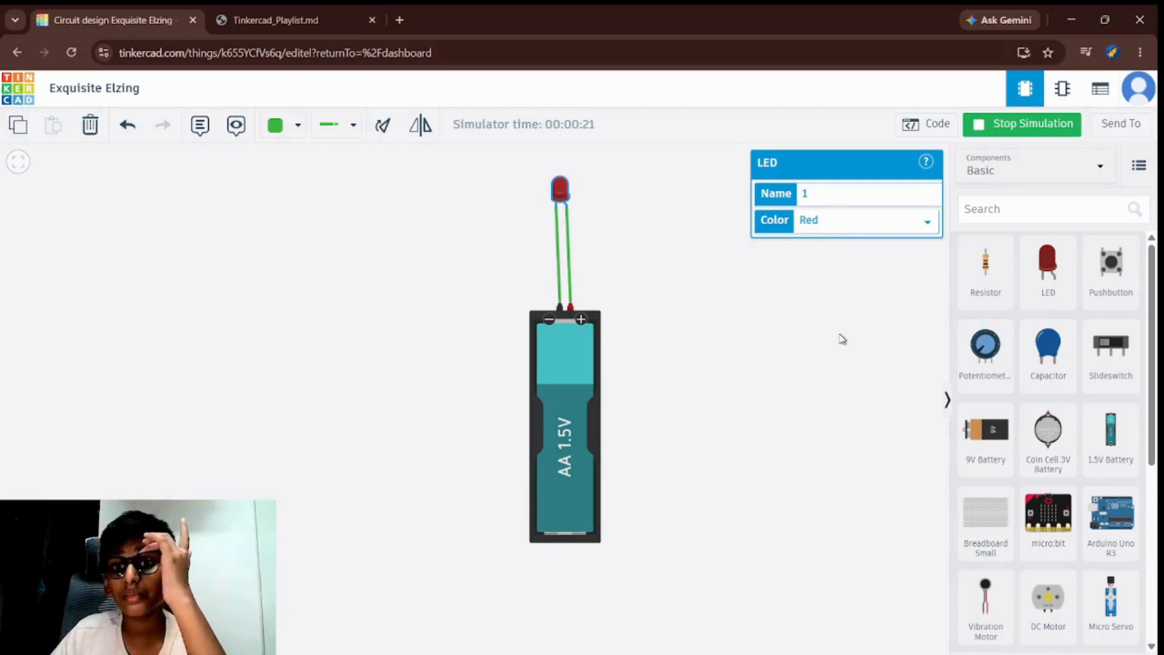
Try the LED in green and set its color to orange while the simulation runs
click(870, 220)
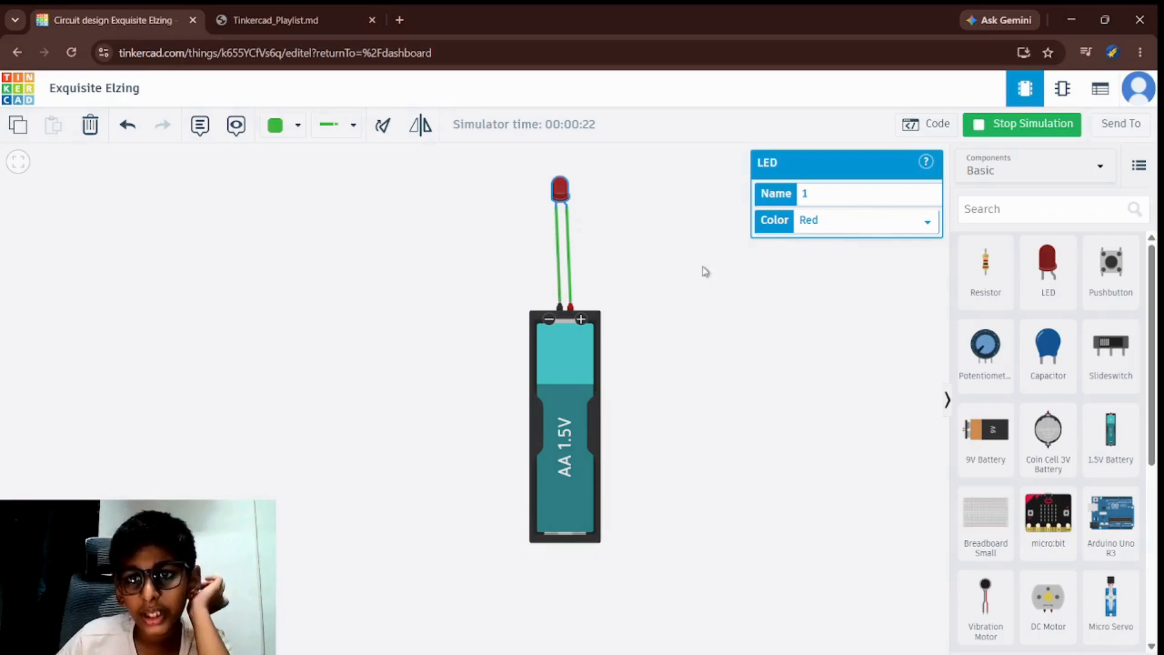
click(839, 347)
click(839, 224)
click(842, 258)
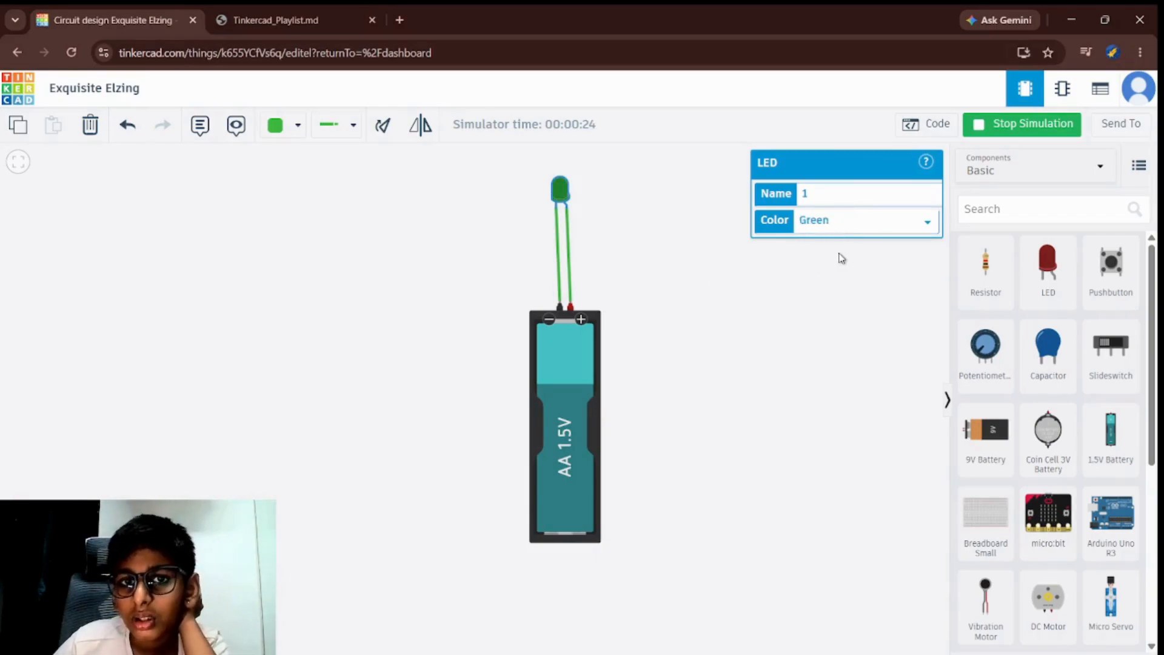
click(822, 281)
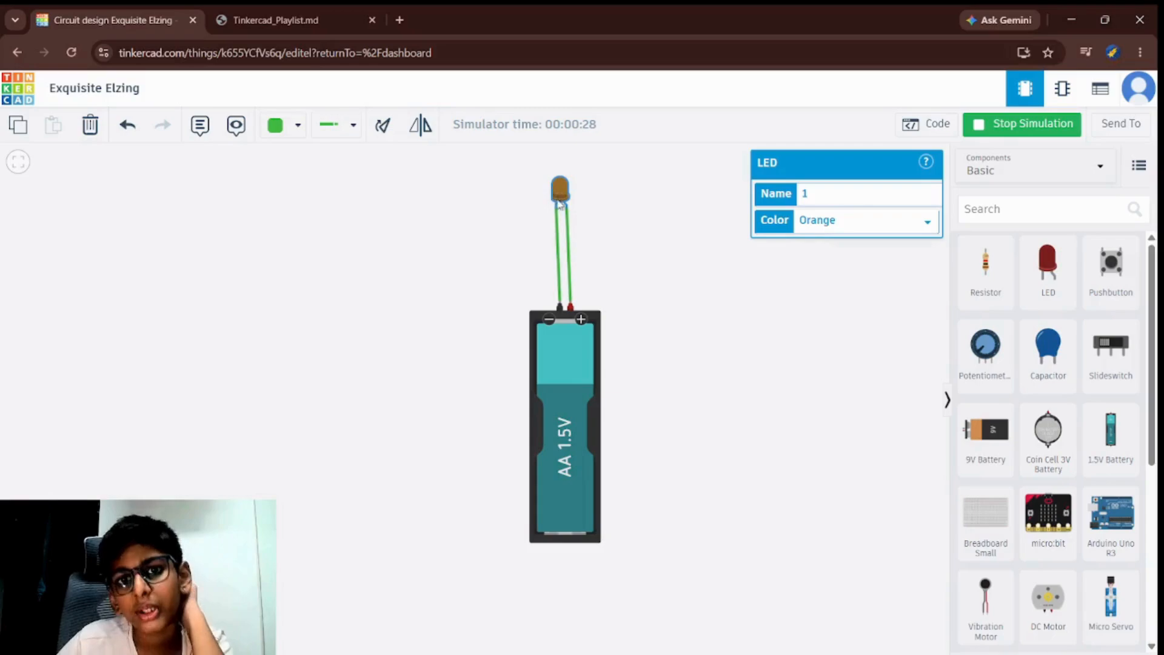
Set the 1.5V battery's count to 2 batteries while the simulation runs
click(599, 361)
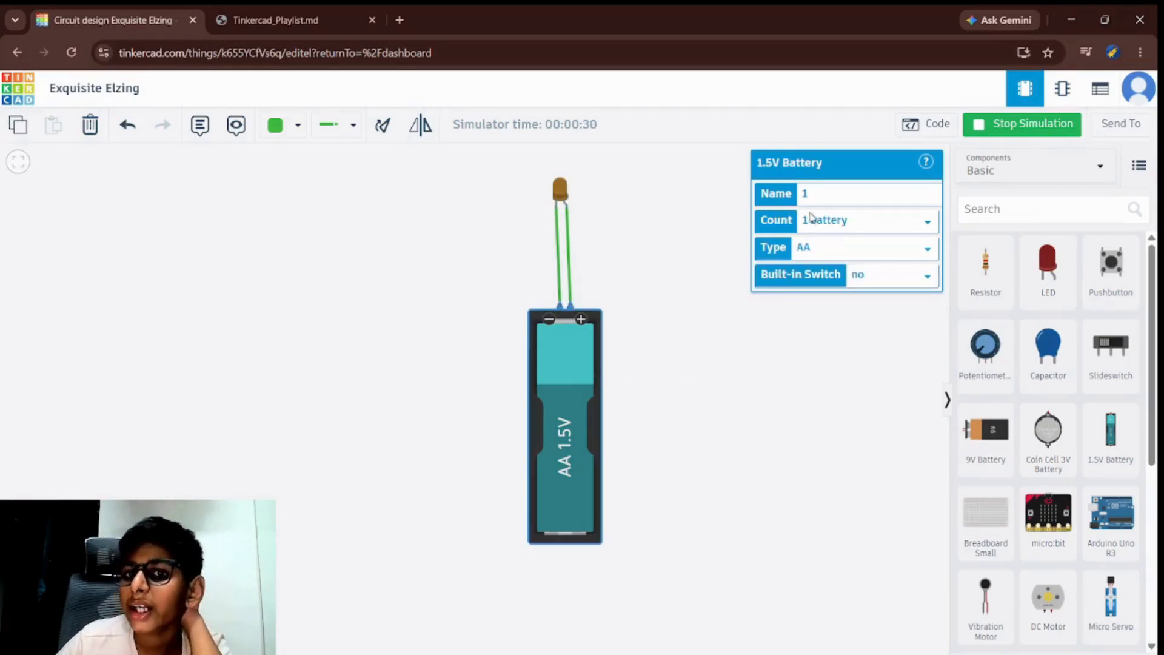
click(831, 226)
click(844, 267)
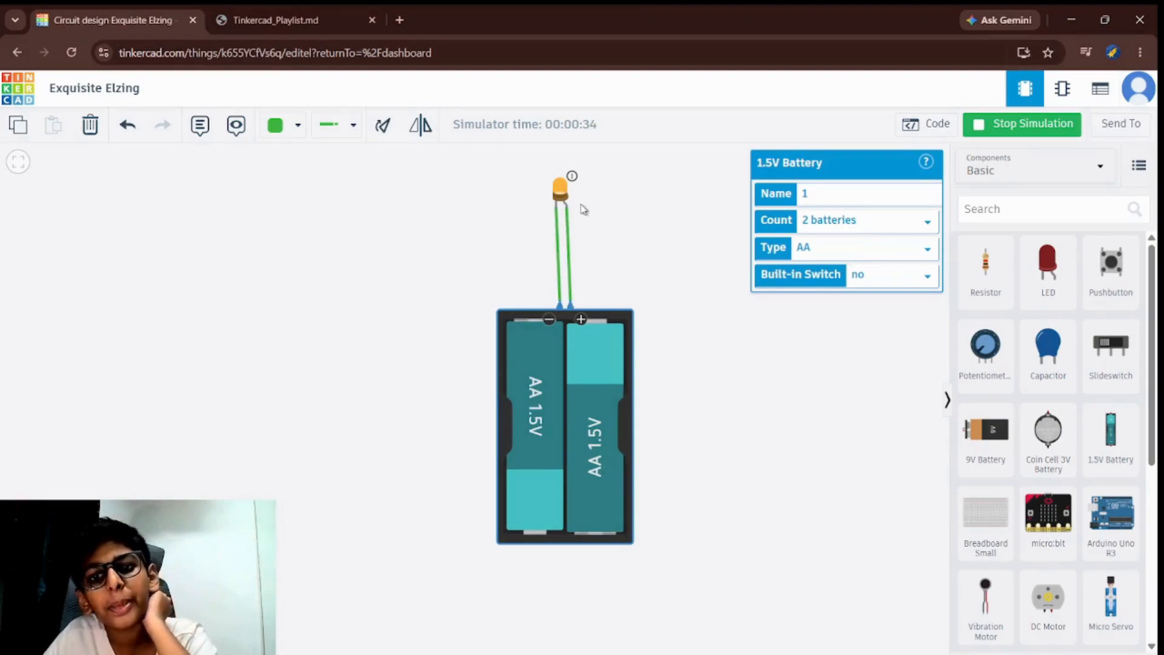
click(817, 299)
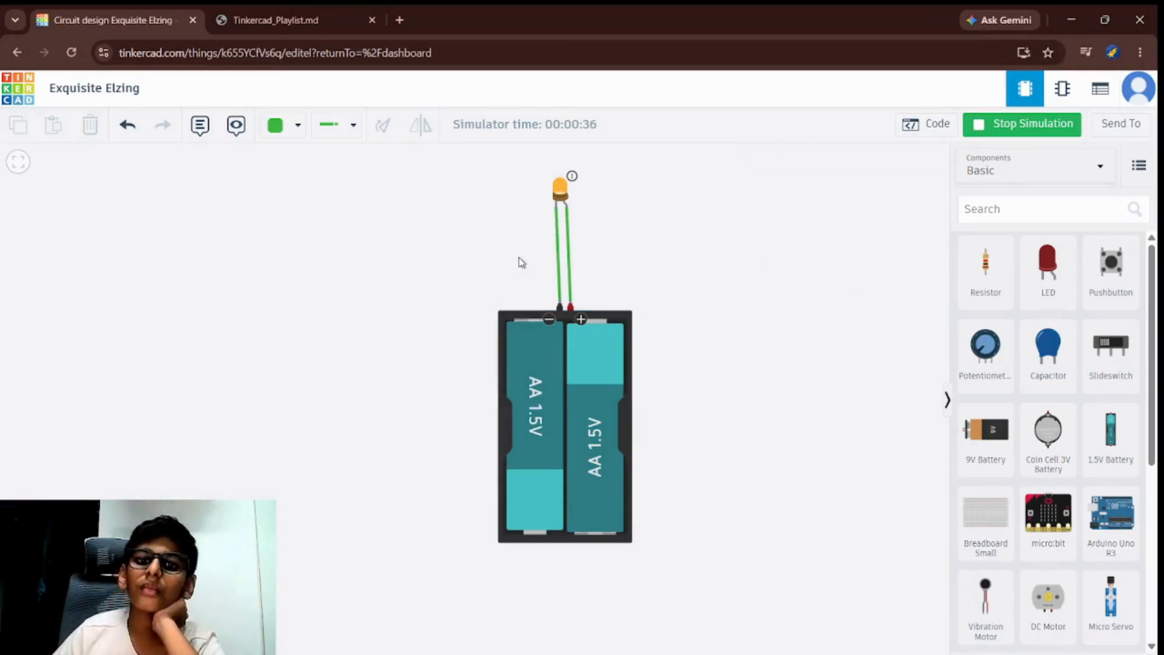
Add a resistor at the LED's cathode and reroute the negative wire's upper end to the resistor's free terminal
click(559, 239)
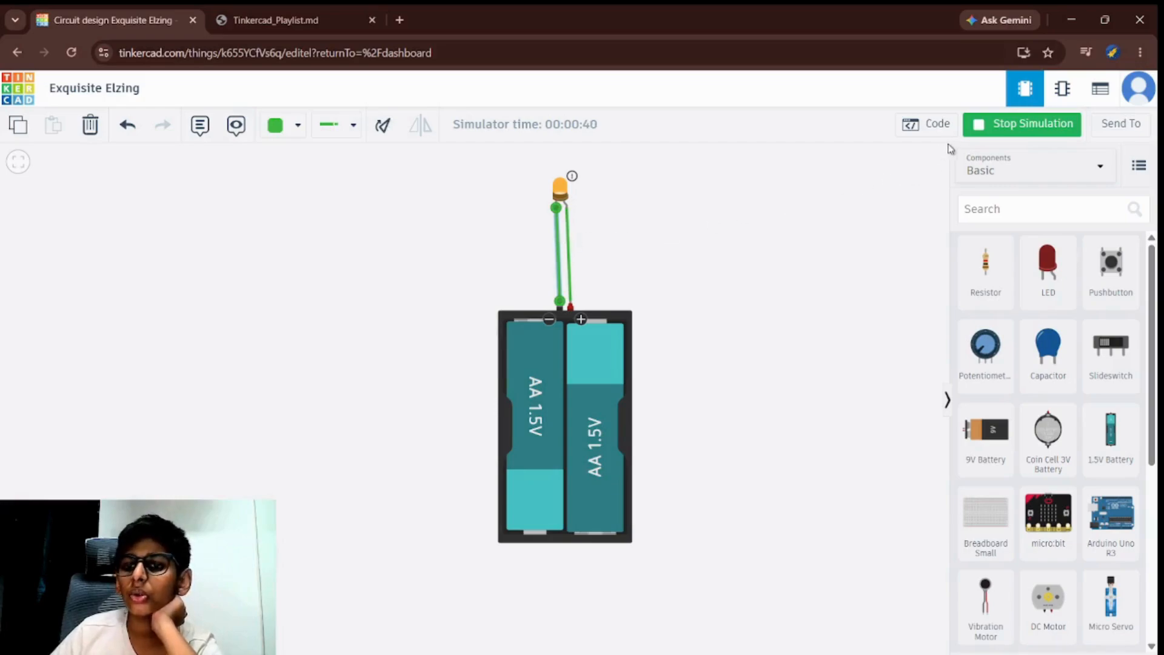
drag(972, 294, 562, 245)
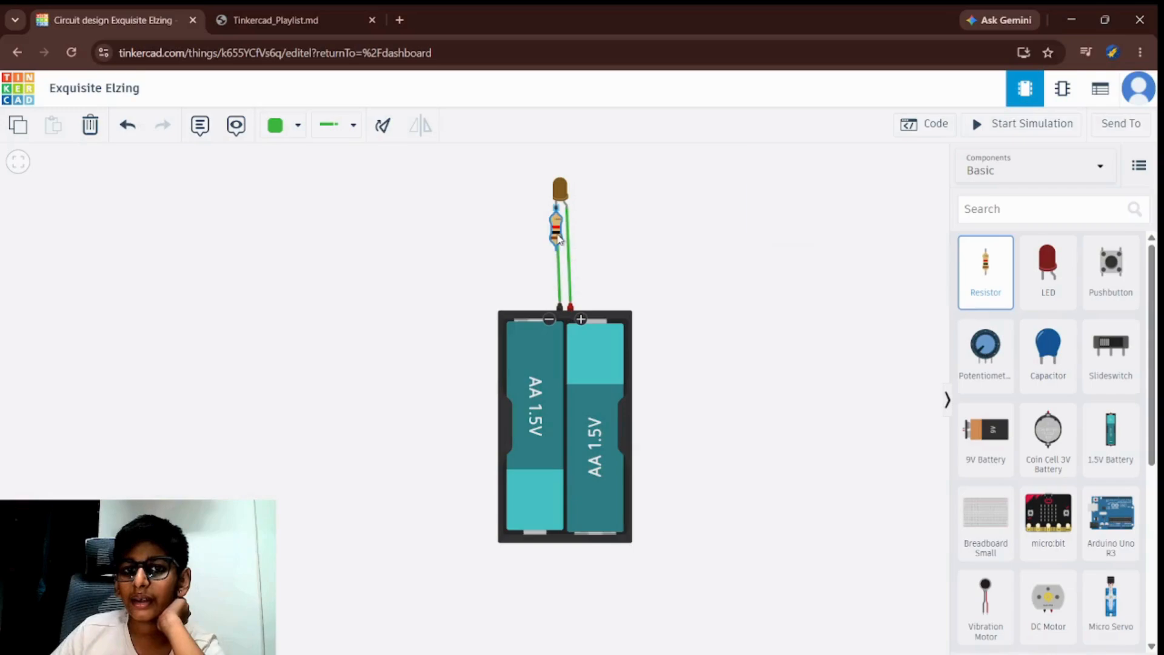
click(561, 276)
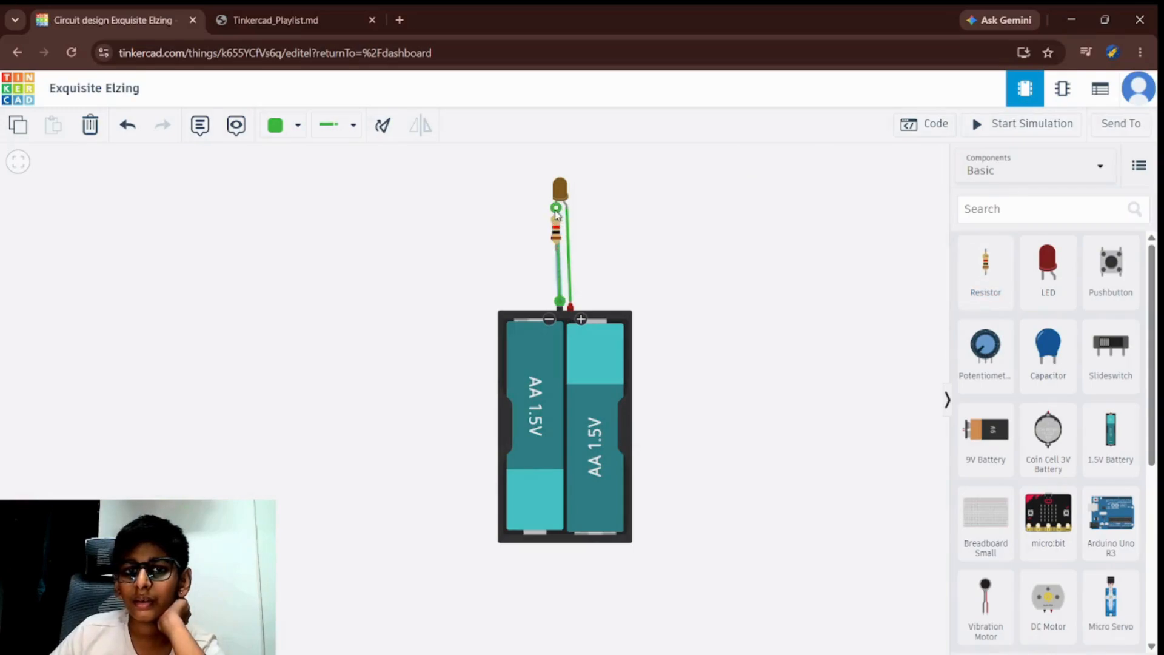
drag(557, 214, 555, 250)
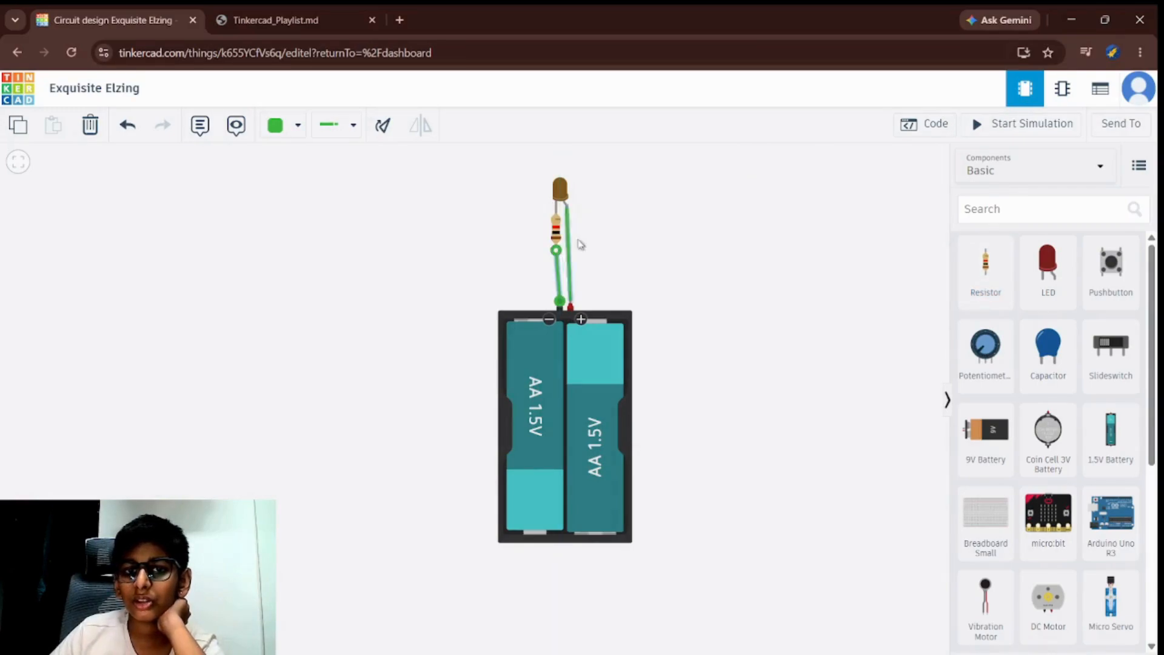
Simulate the two-battery circuit with the resistor, stop it and inspect the LED's properties
click(1006, 128)
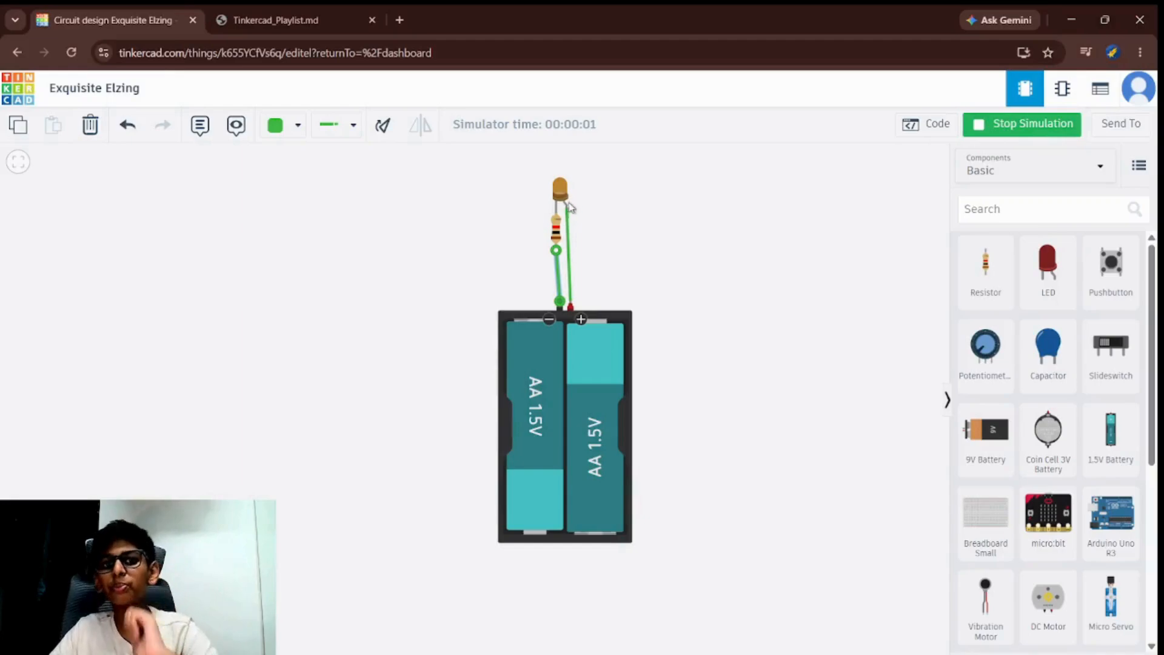
click(654, 286)
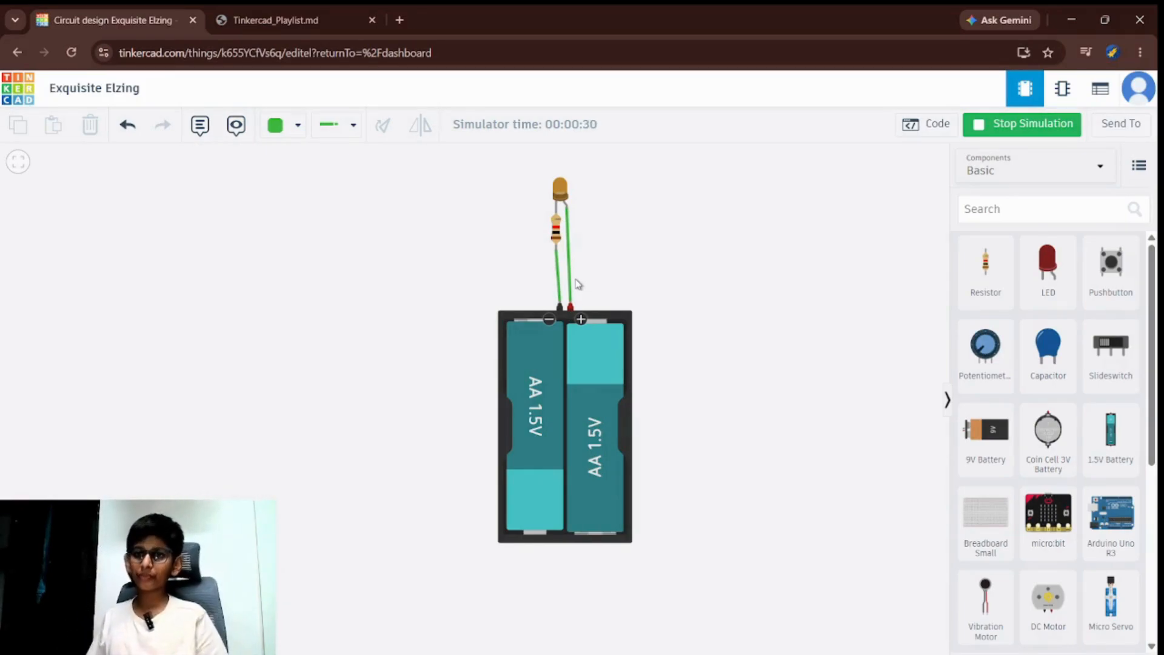
click(1020, 136)
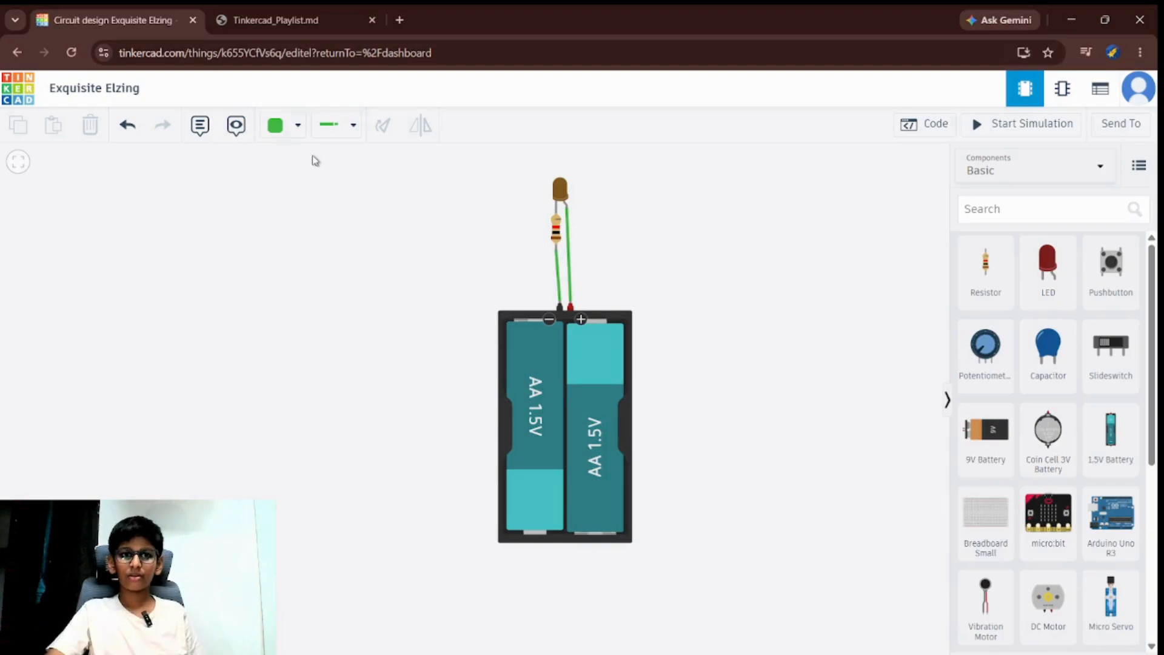
click(560, 192)
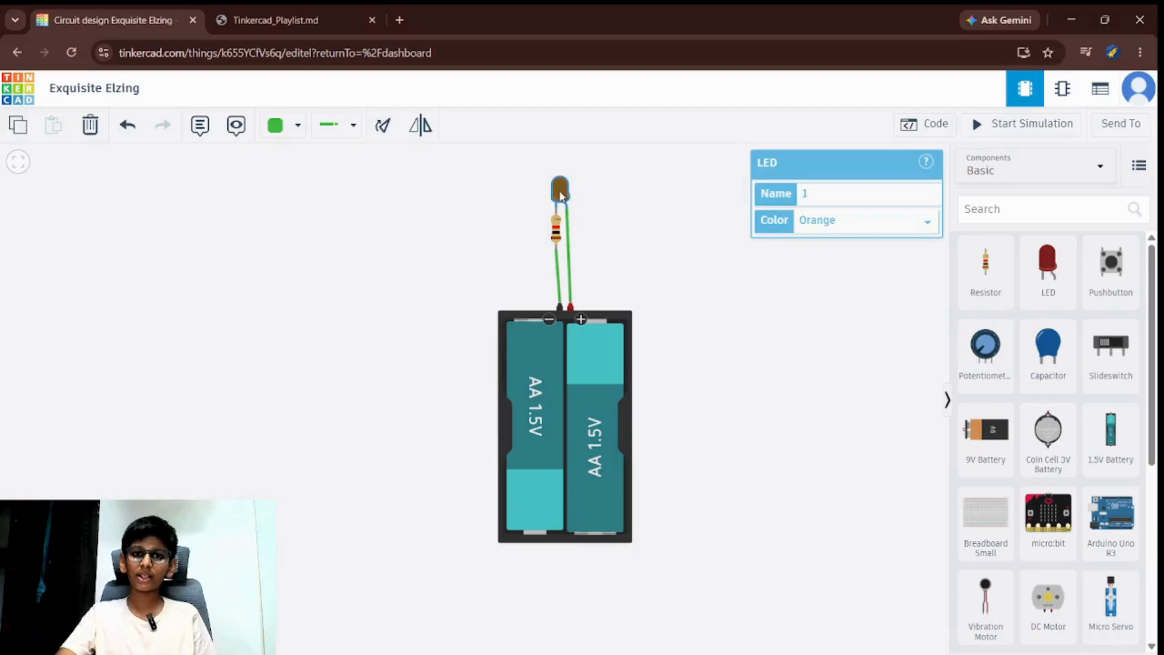
click(642, 205)
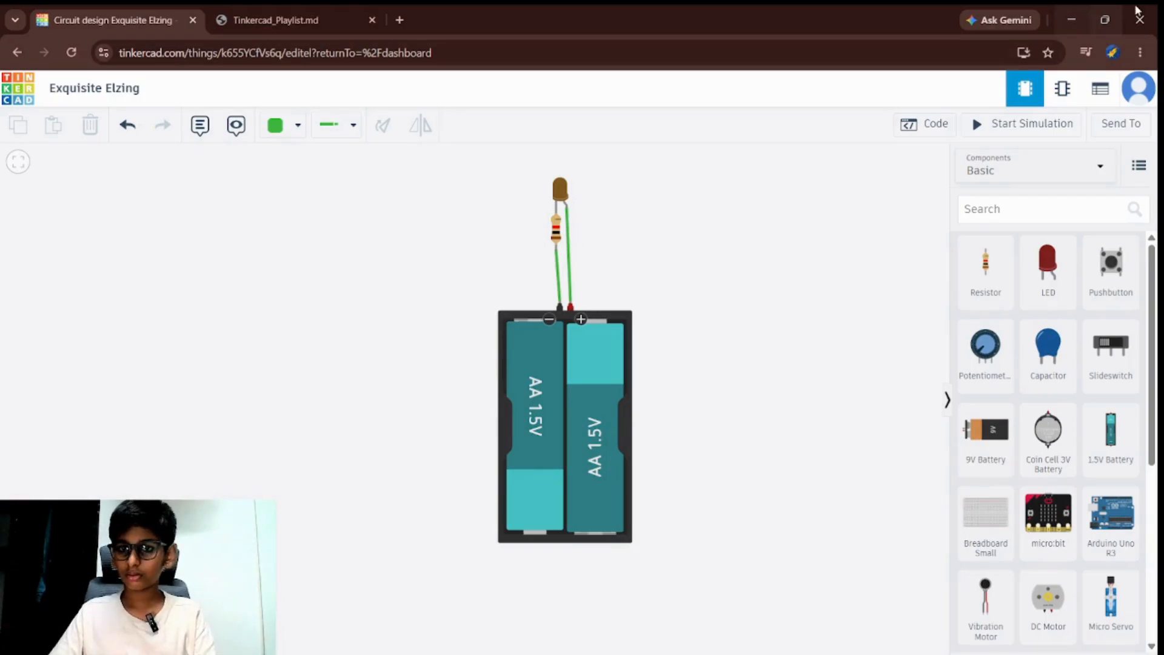
Search the components for "bulb" and place a Light bulb beside the two-battery LED circuit
click(1082, 203)
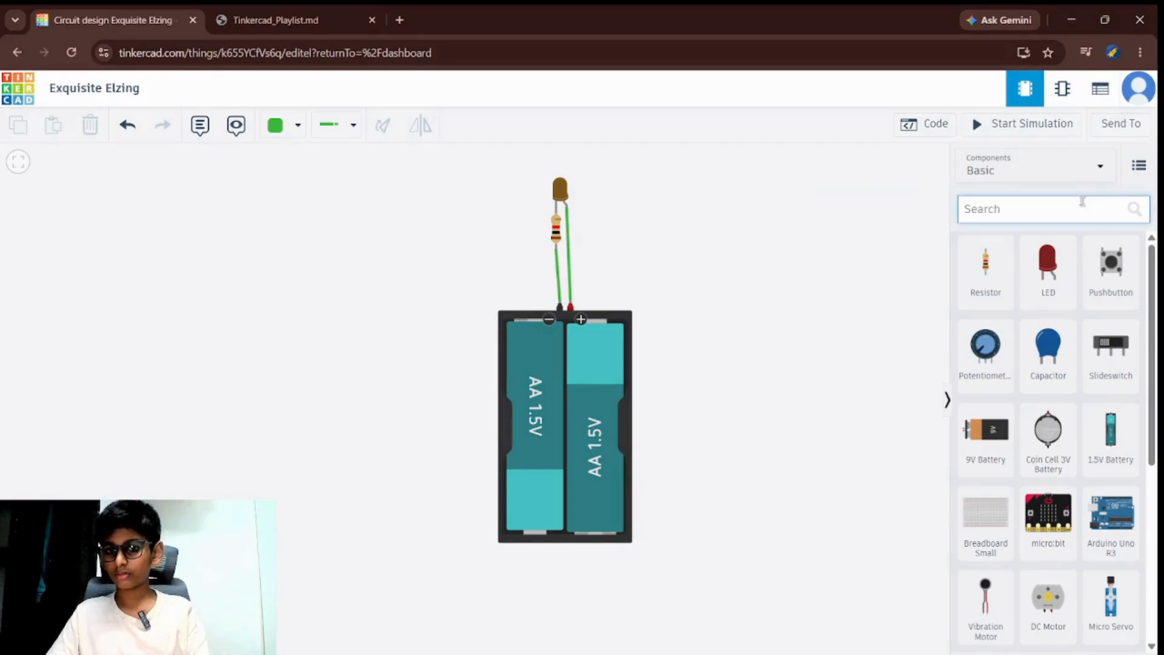
text(bulb)
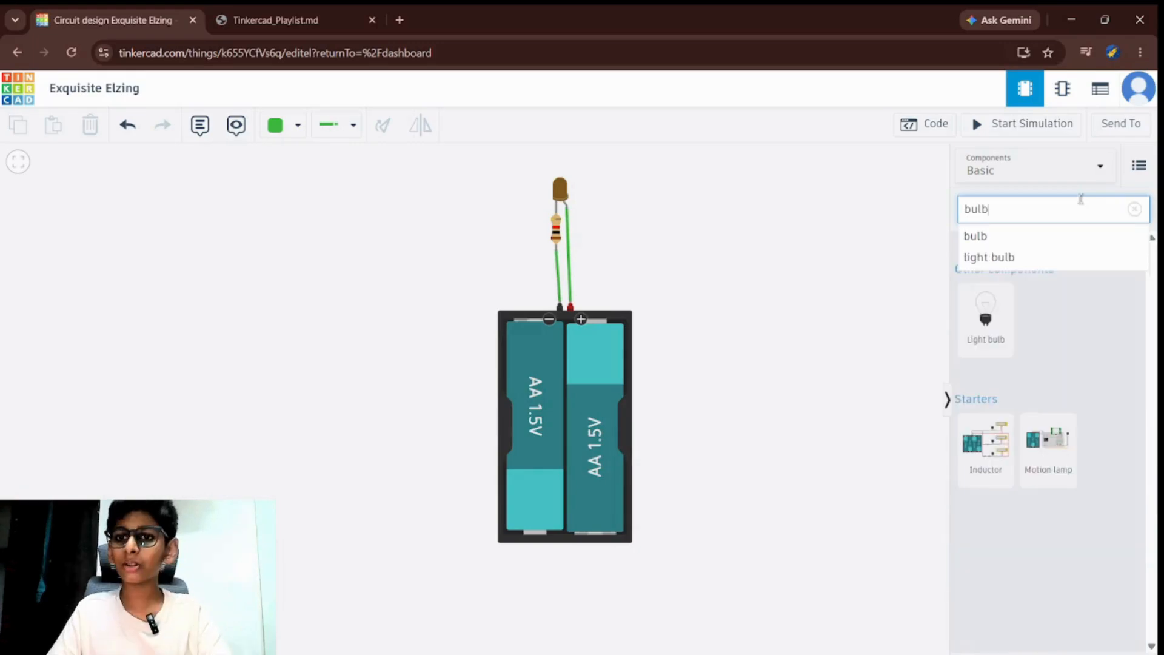
click(982, 236)
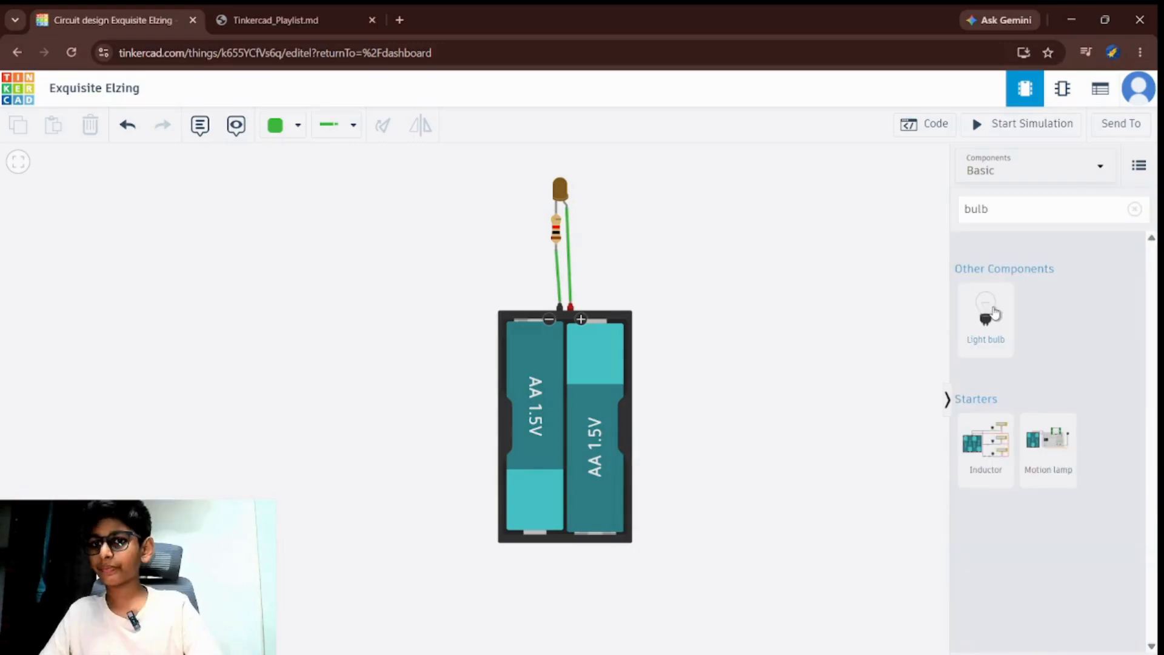
drag(985, 319, 731, 223)
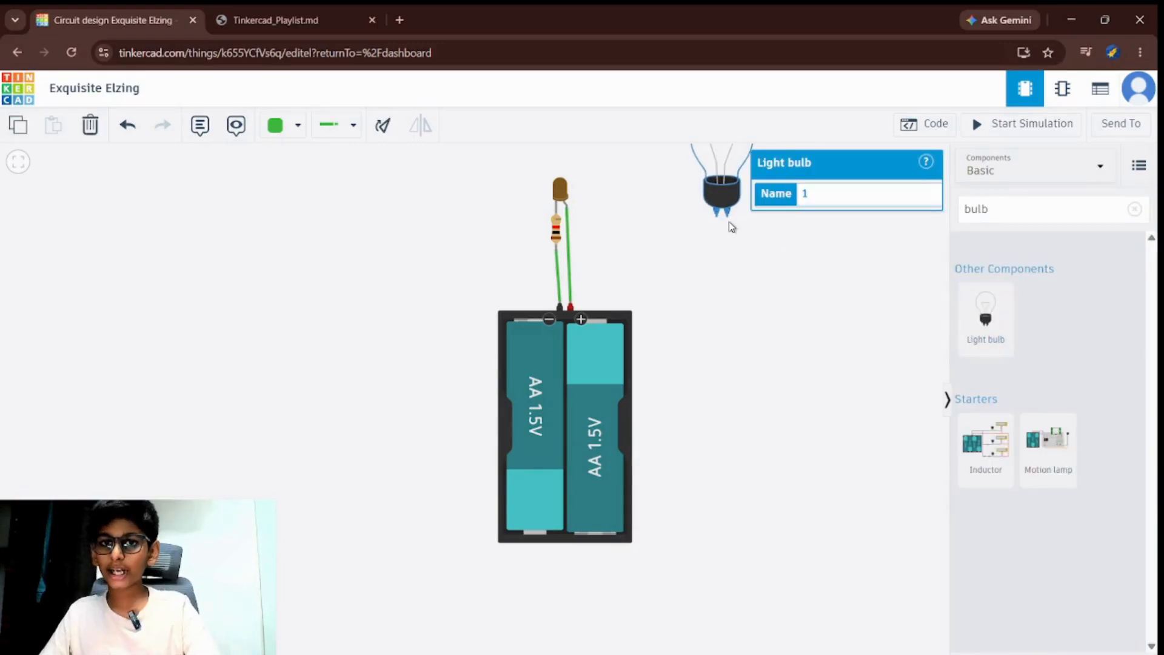
click(810, 258)
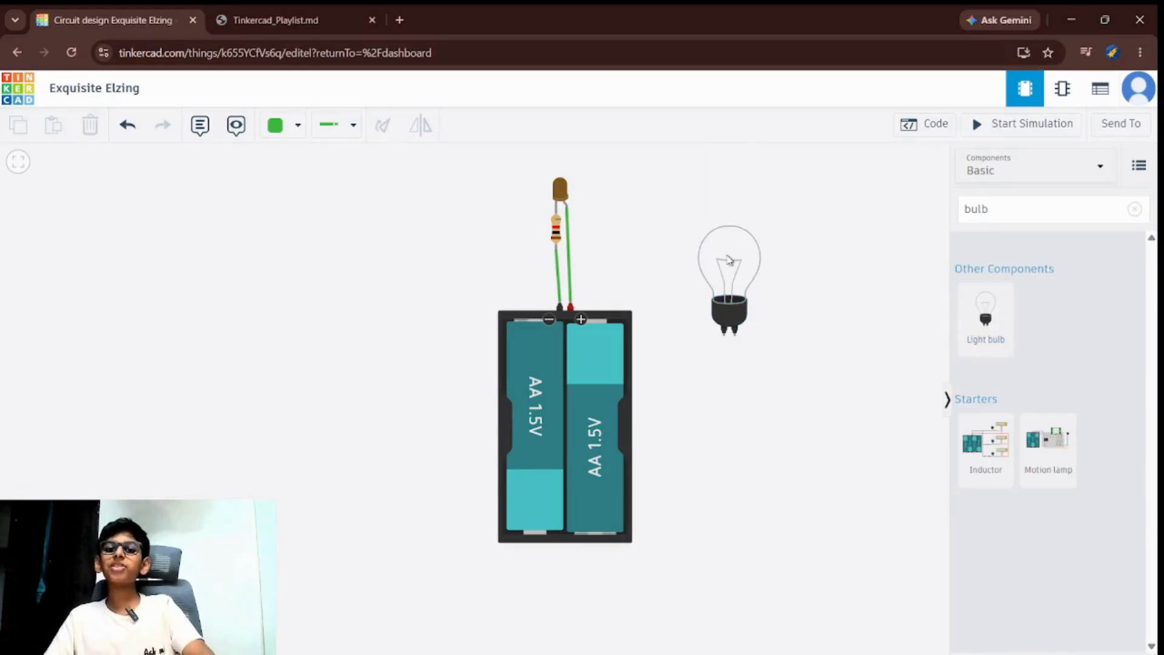